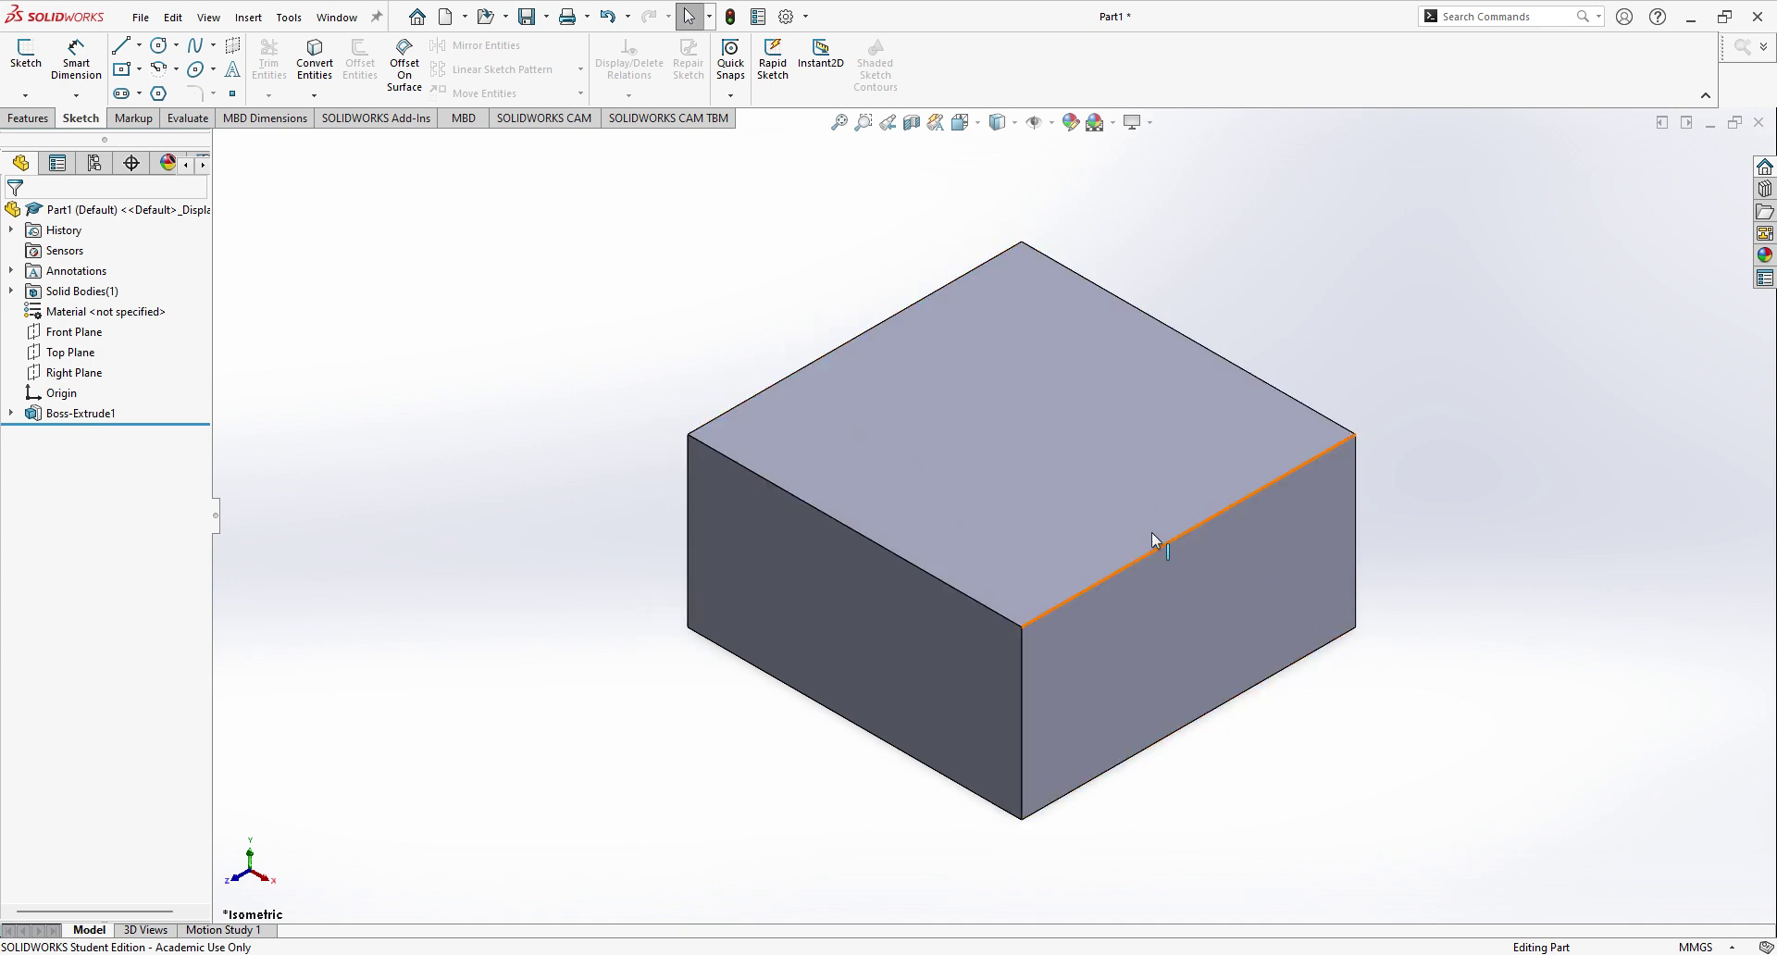
Step: Sketch a center rectangle from the origin on the block's top face, about 18.1 mm by 15 mm
click(850, 467)
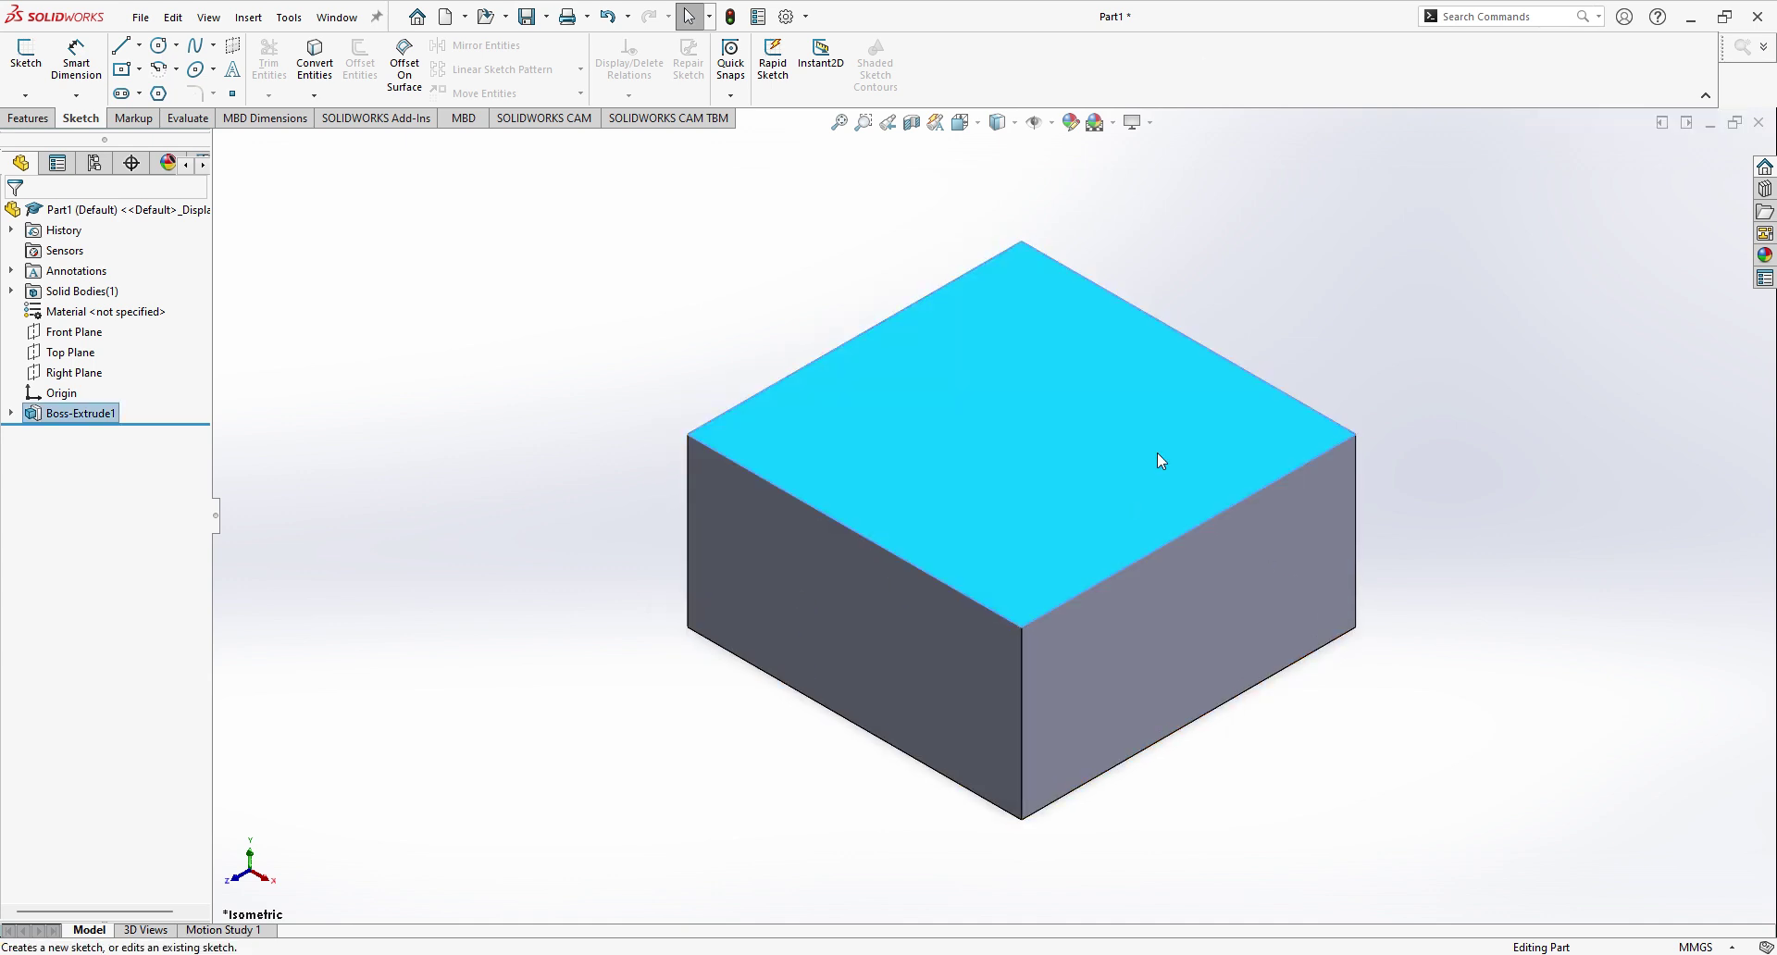
click(1156, 478)
click(122, 71)
click(990, 520)
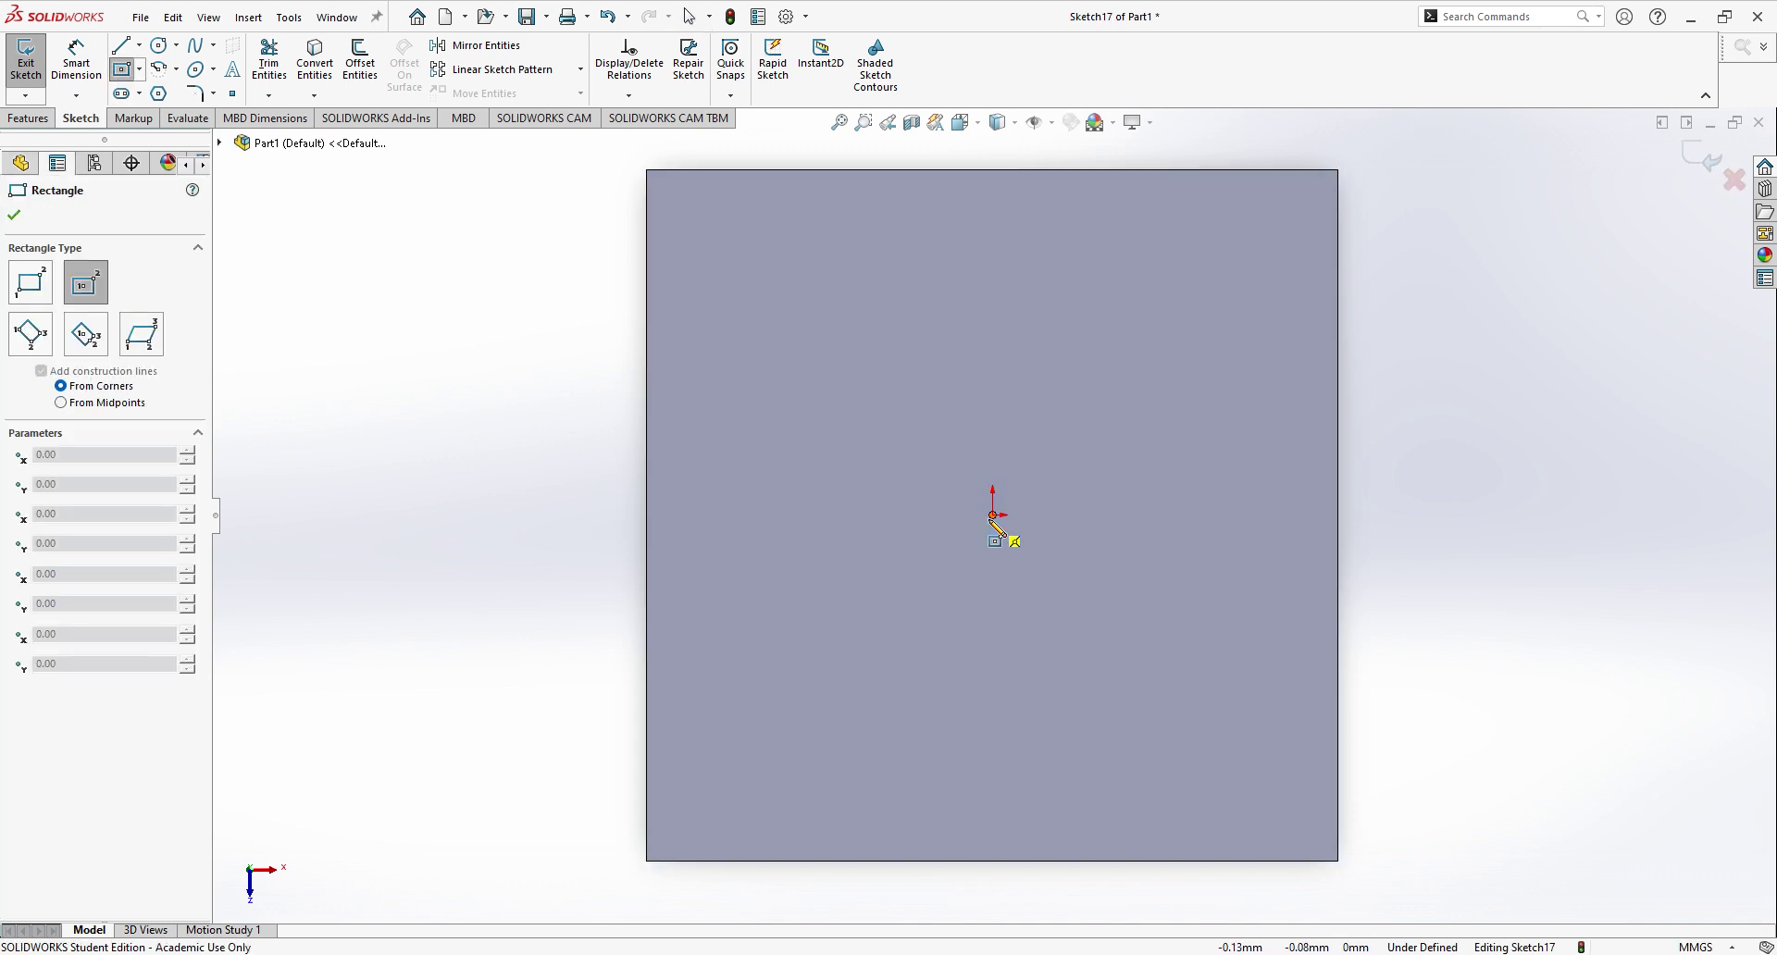
click(1306, 774)
Step: Dimension the rectangle's vertical and horizontal sides to 15 mm each and exit the sketch
click(76, 60)
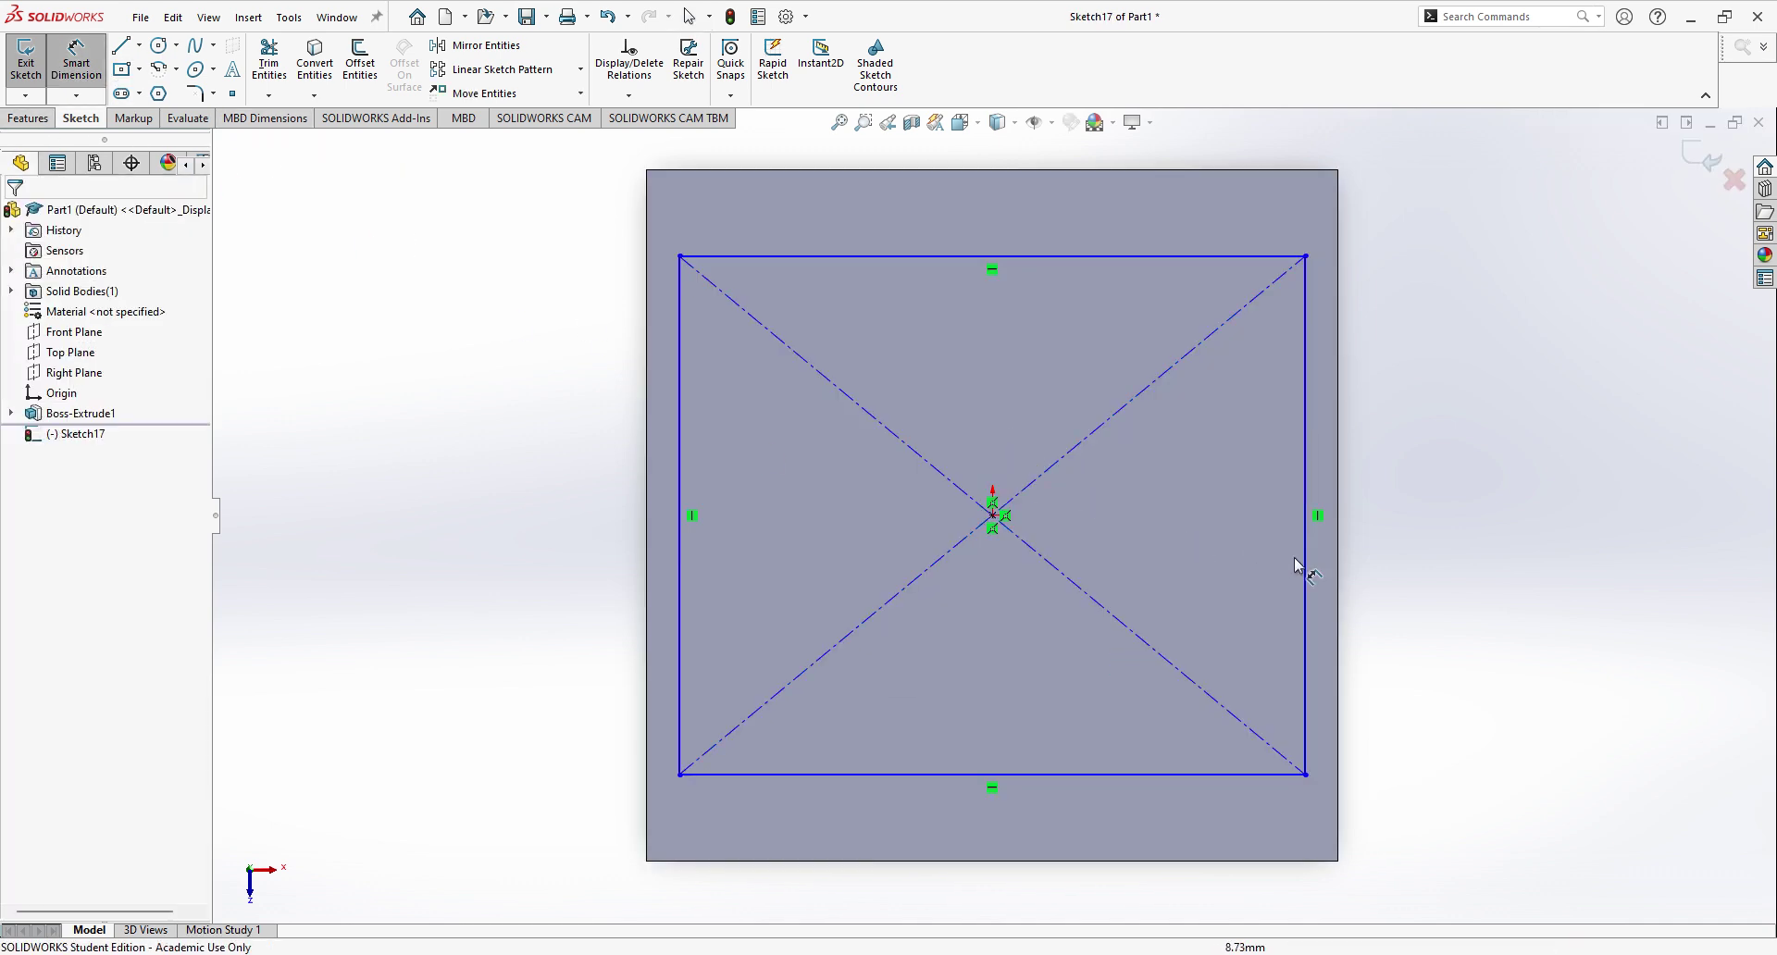
click(1306, 559)
click(1442, 541)
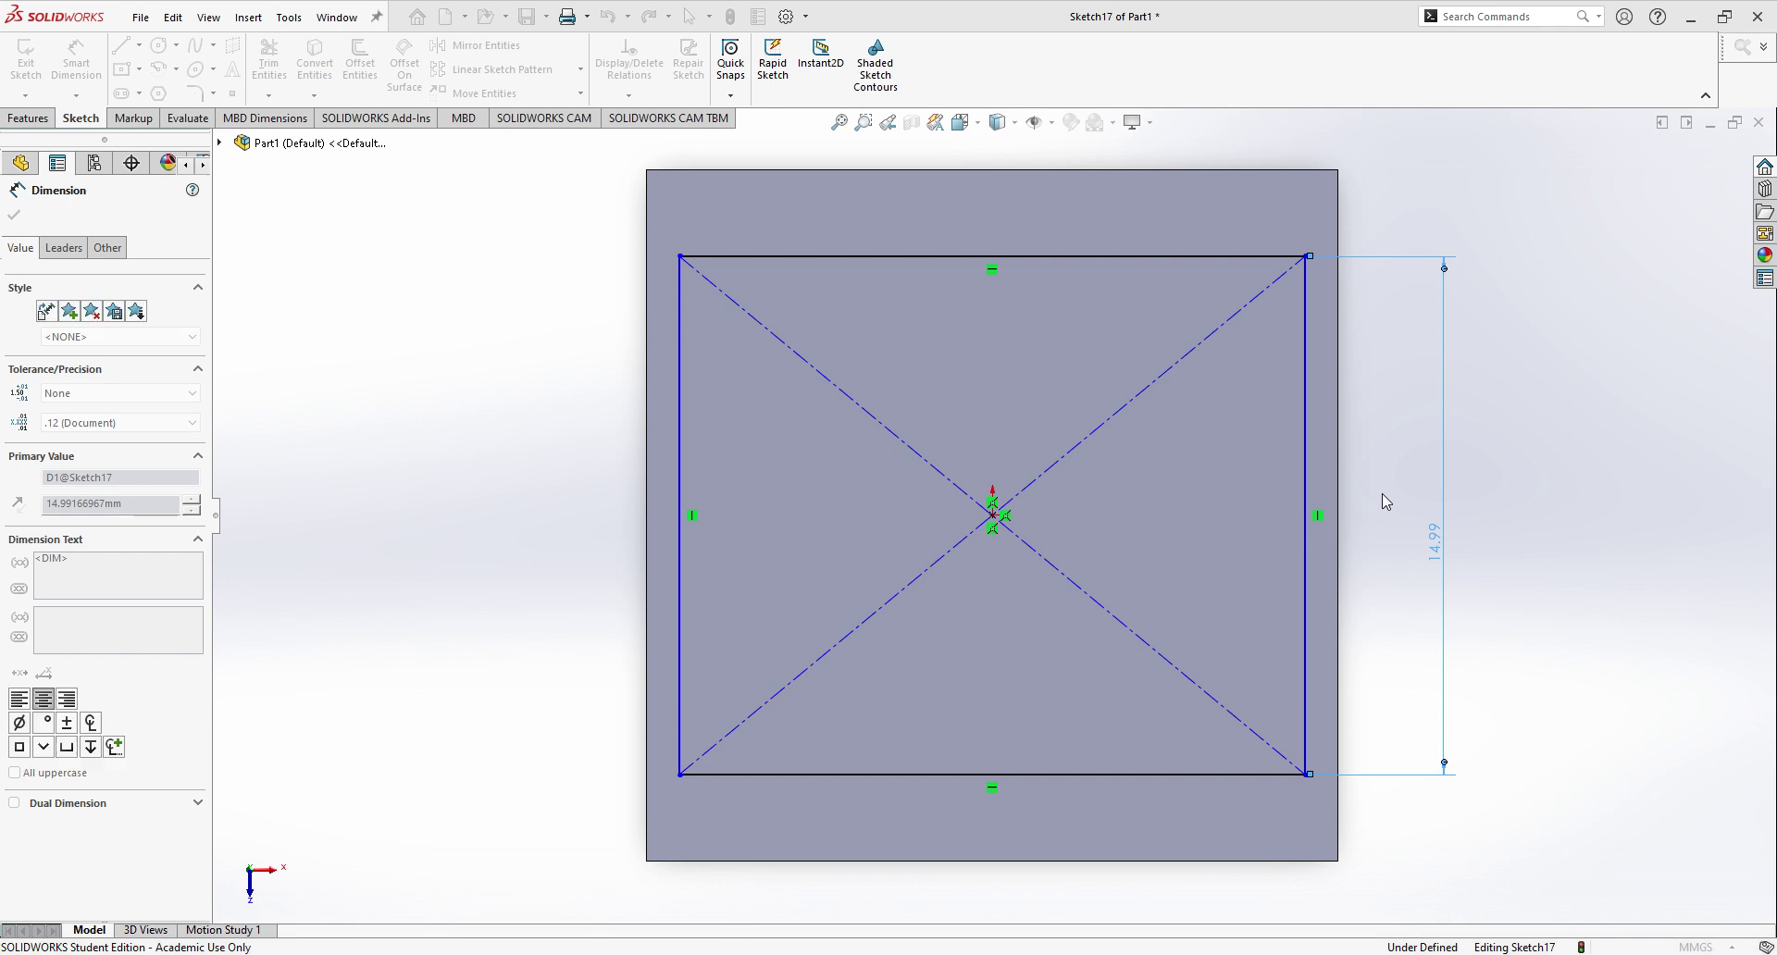
text(15)
key(Return)
click(1266, 787)
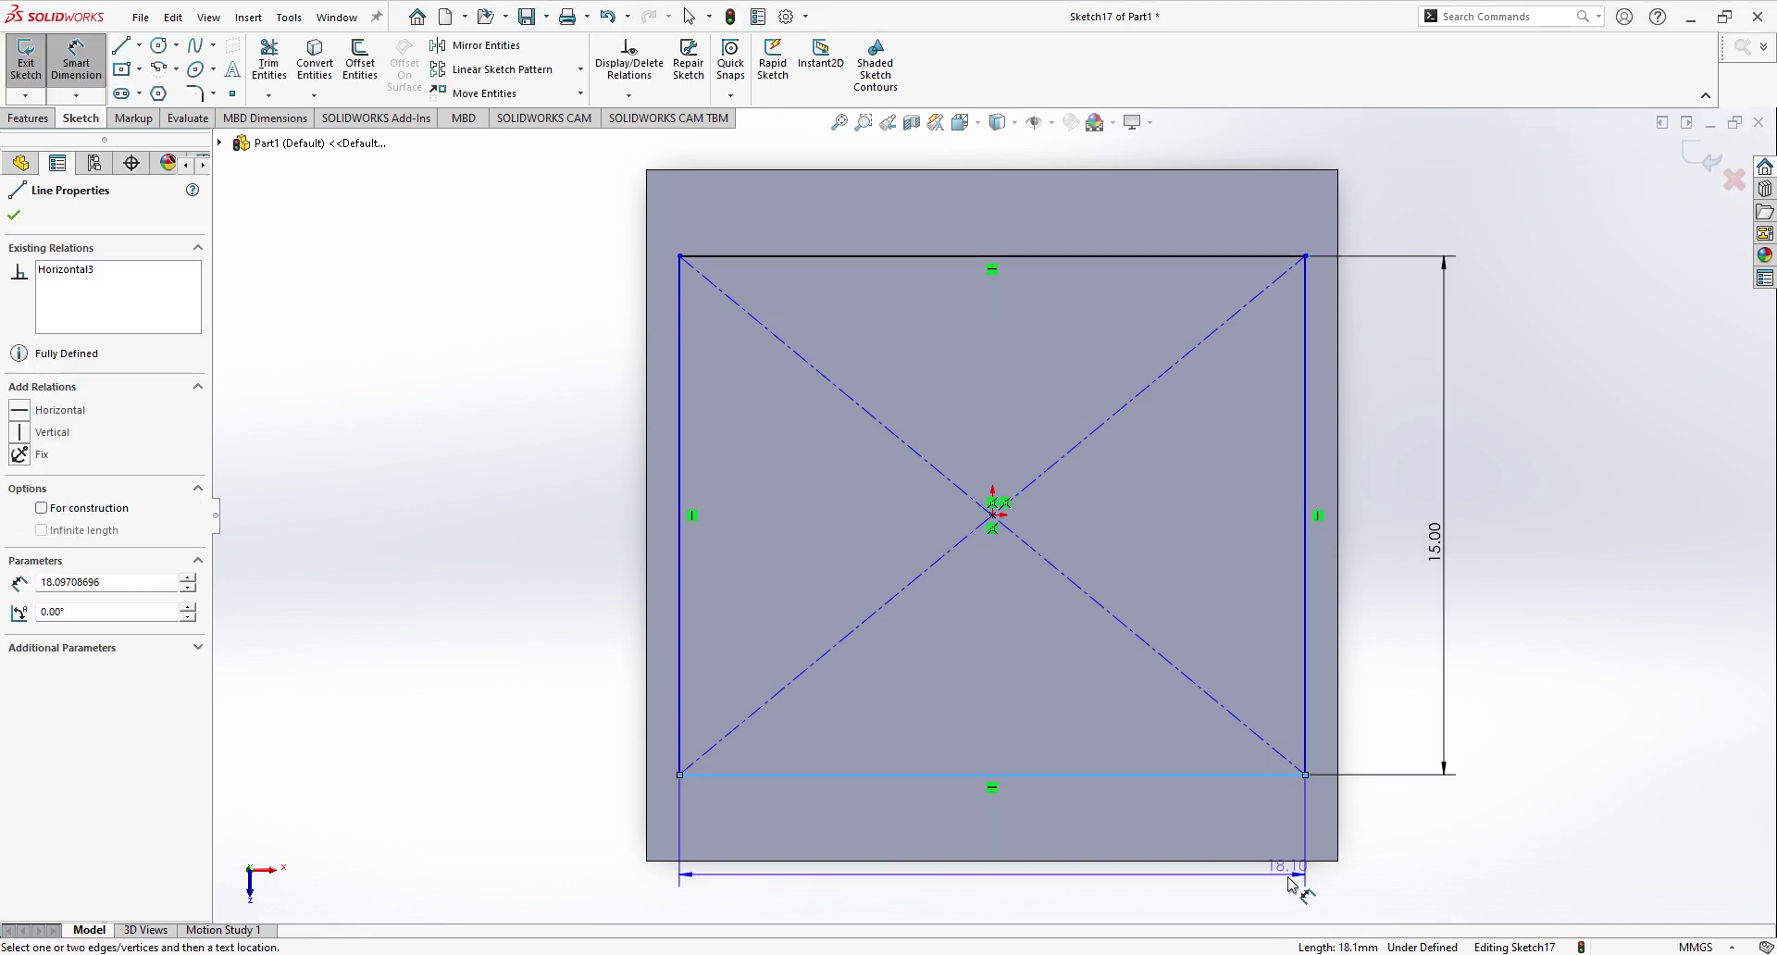
click(1268, 896)
text(15)
key(Return)
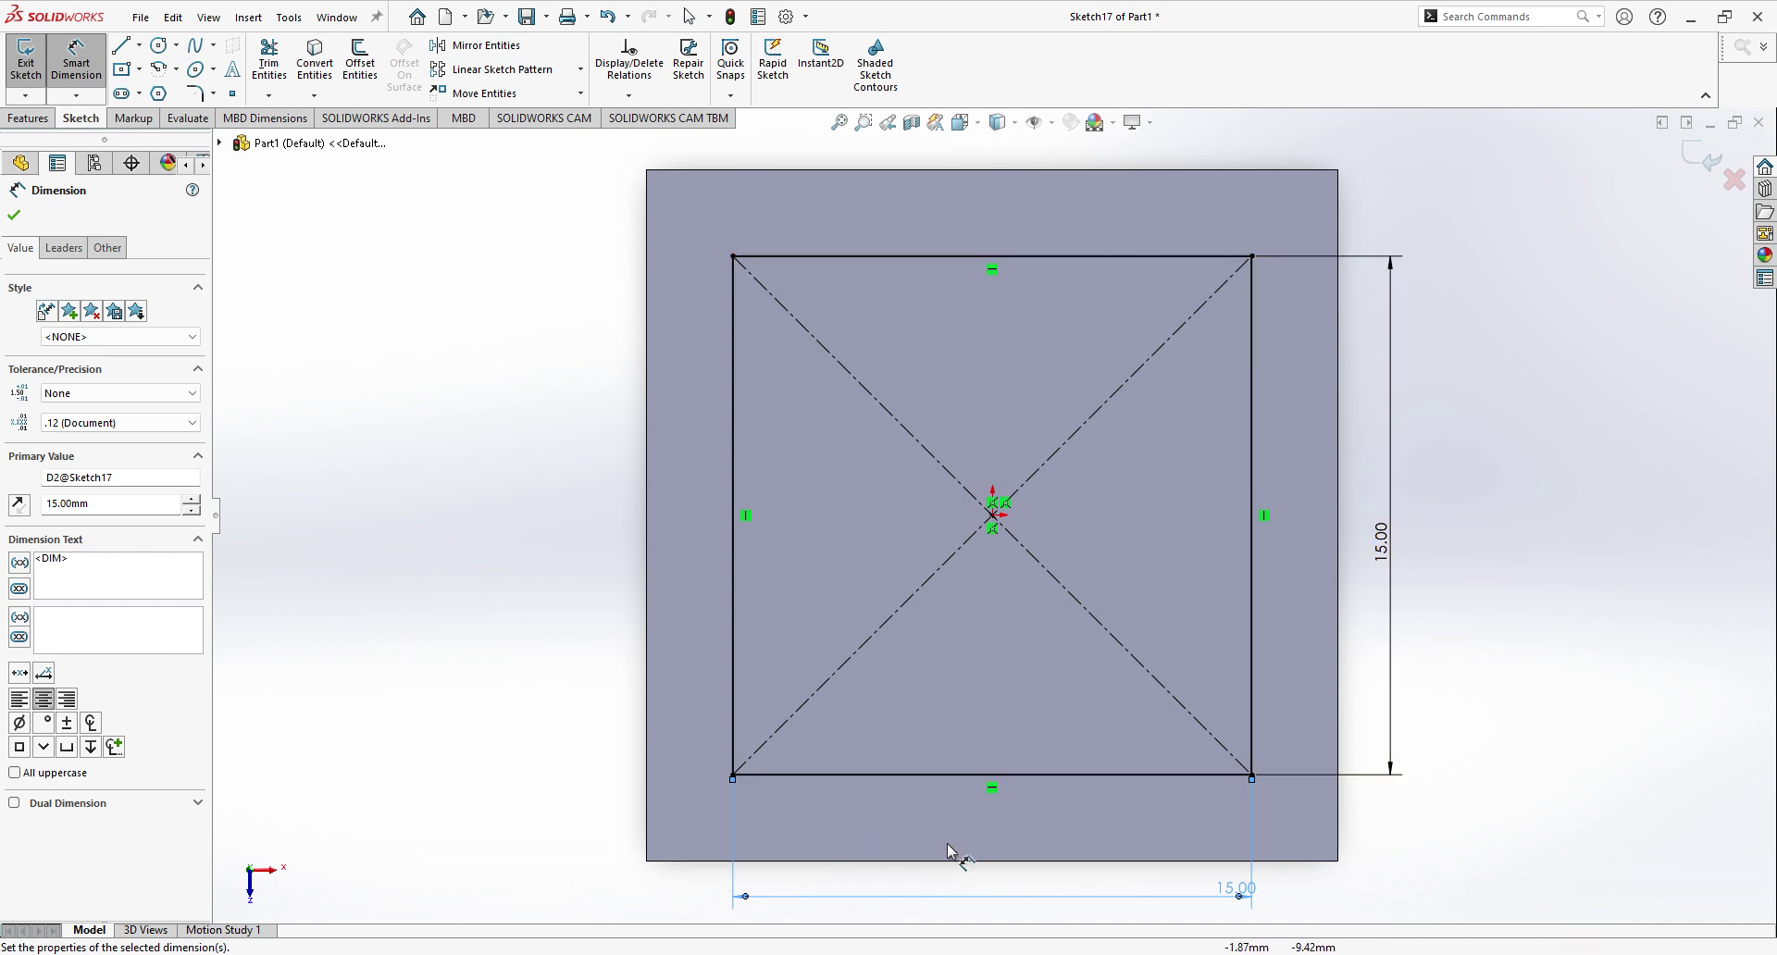
key(z)
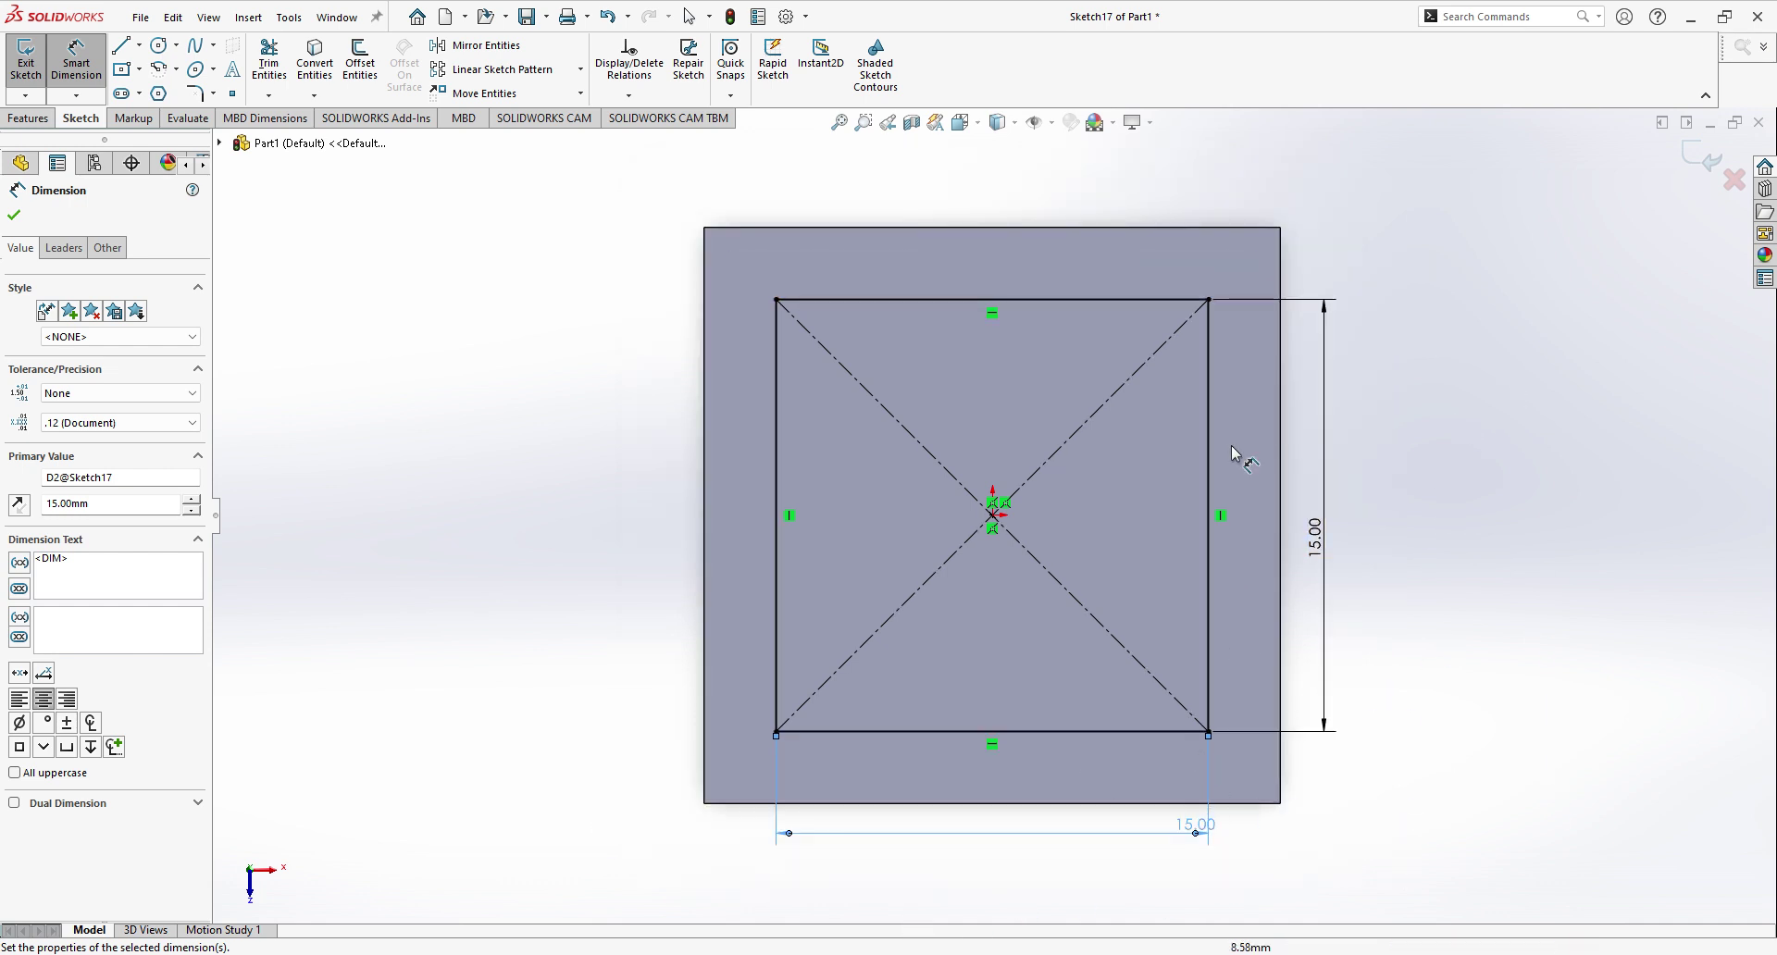
click(14, 214)
click(1701, 159)
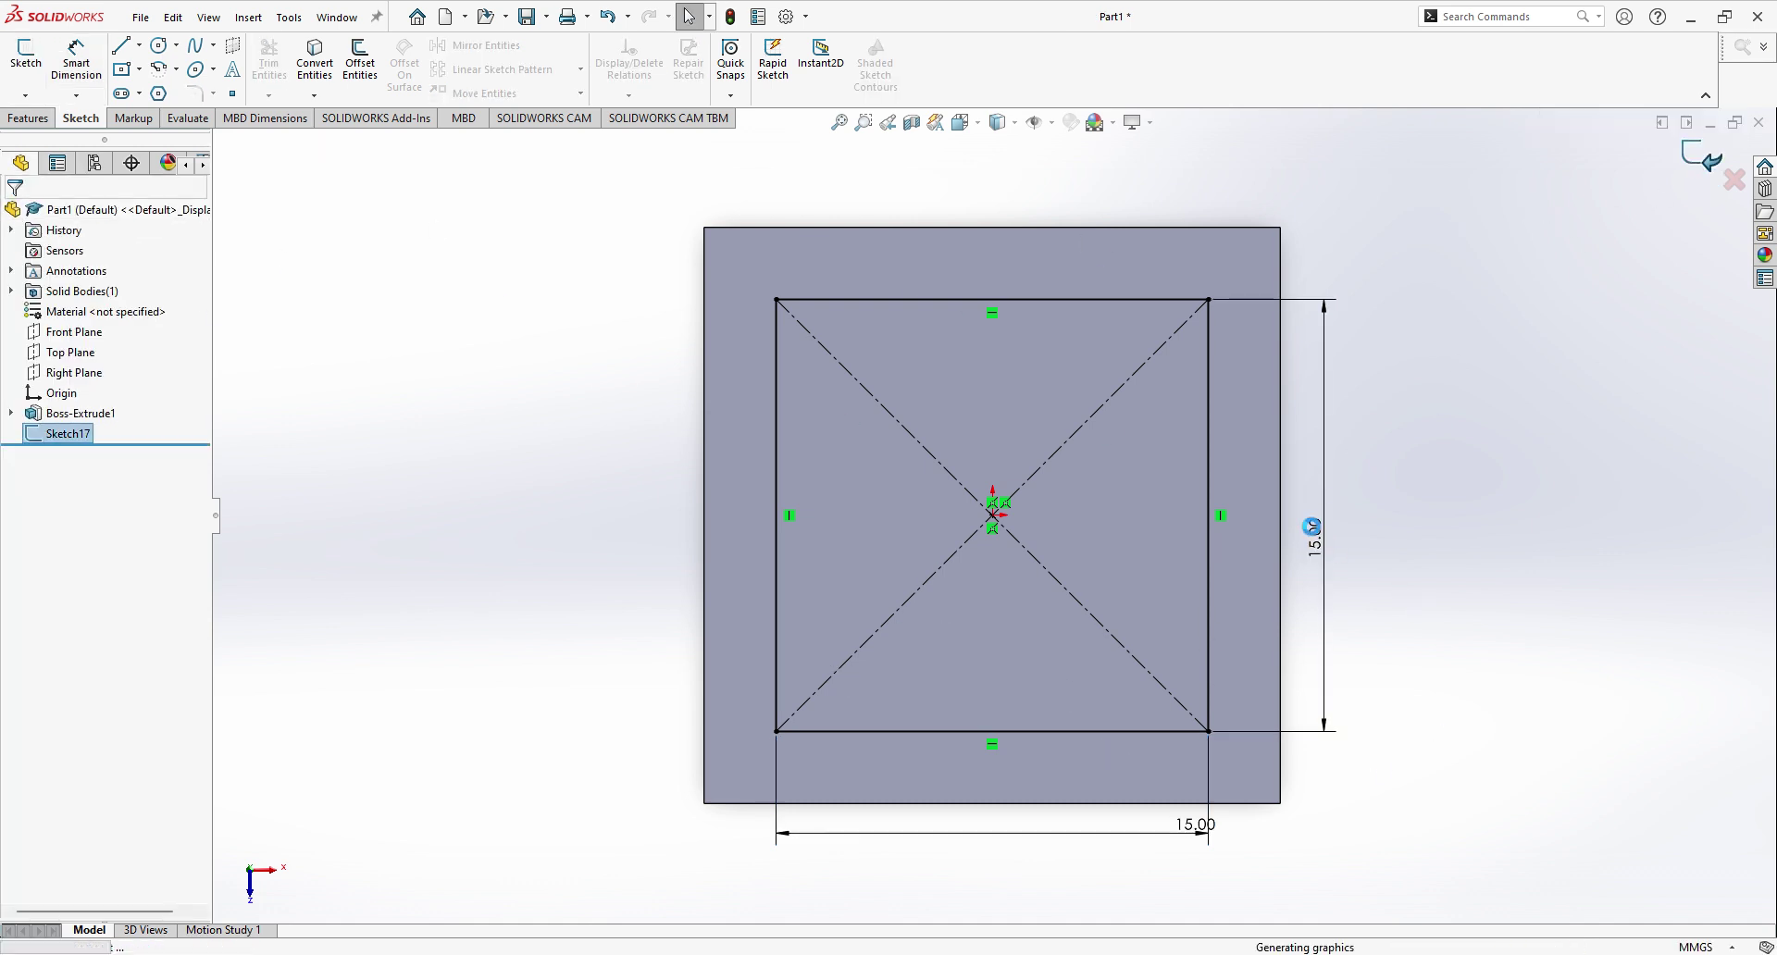
Step: Start the Hole Wizard and define an ANSI Metric blind bottoming tapped hole of size M3.5x0.6
key(z)
key(space)
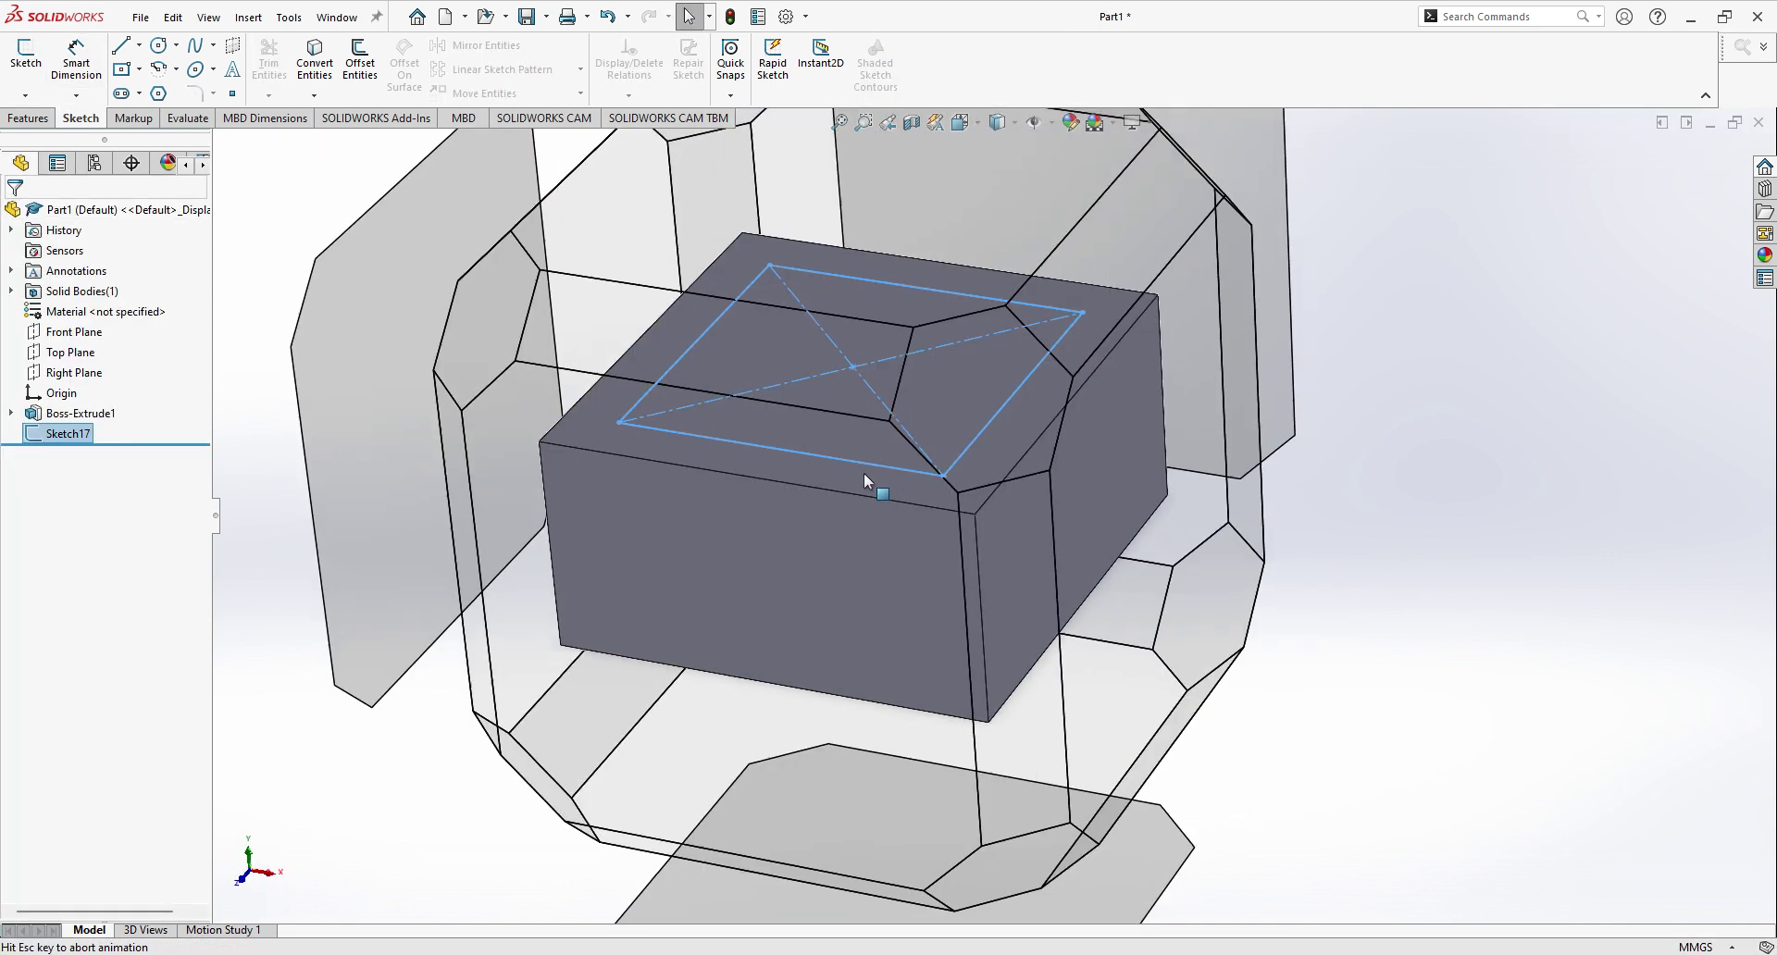
click(722, 585)
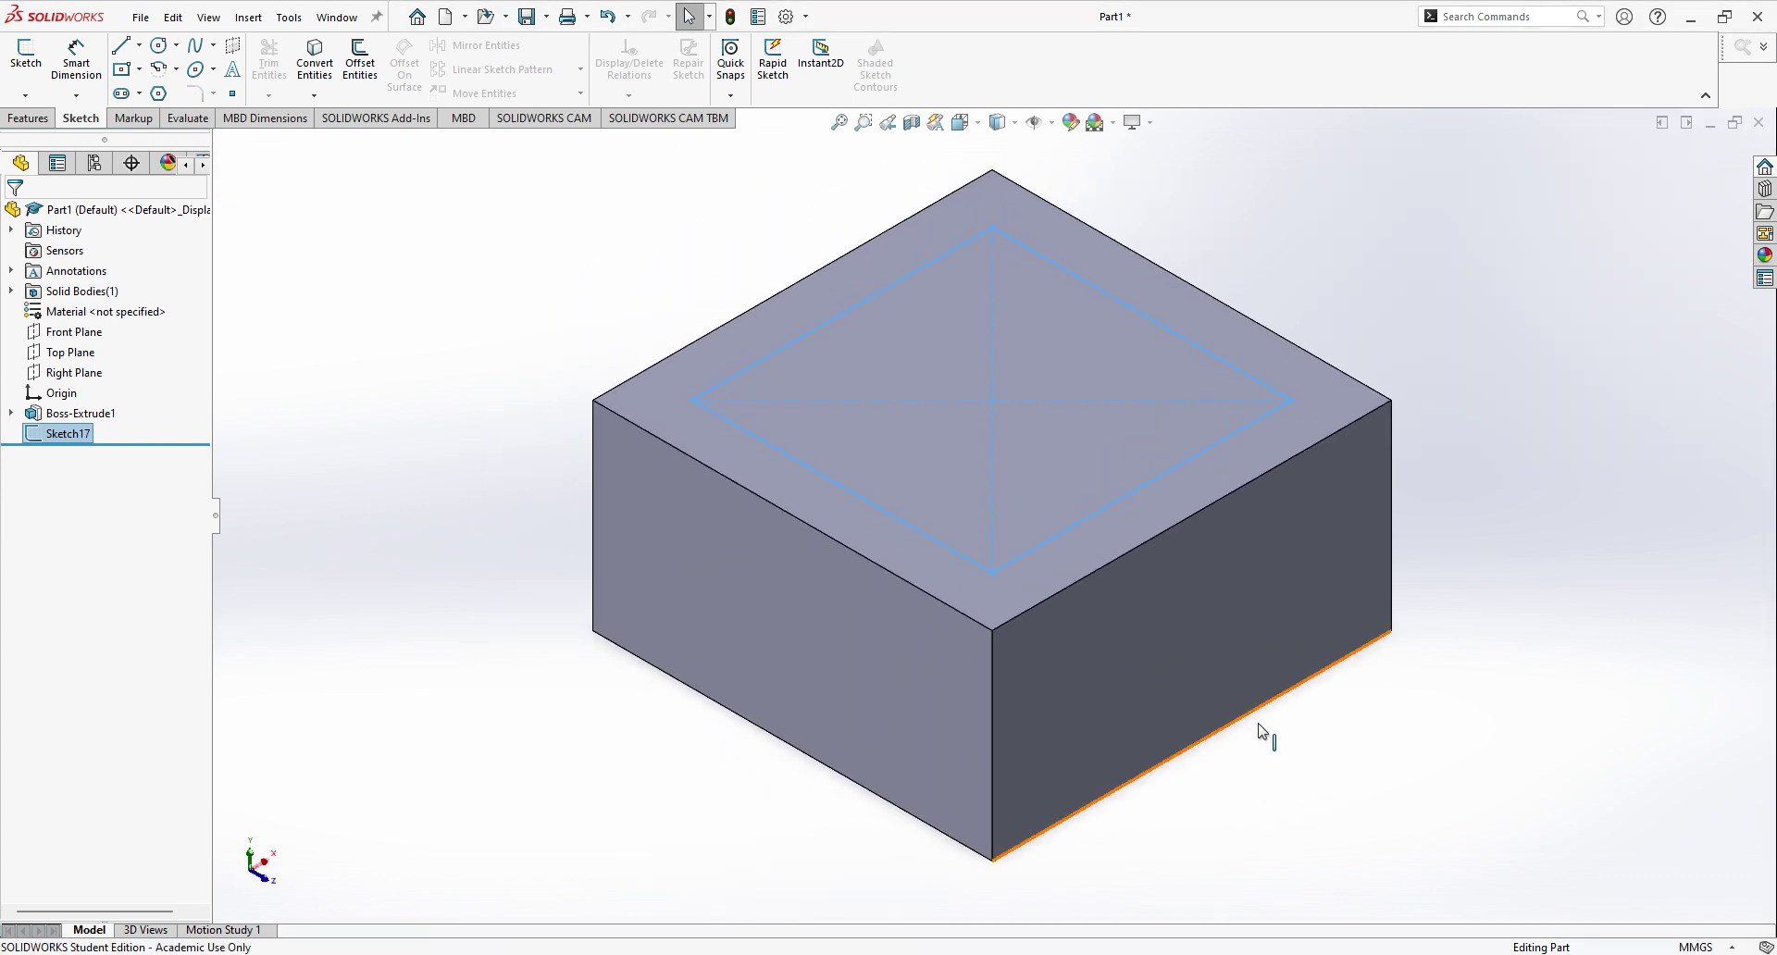
click(1522, 811)
click(1542, 19)
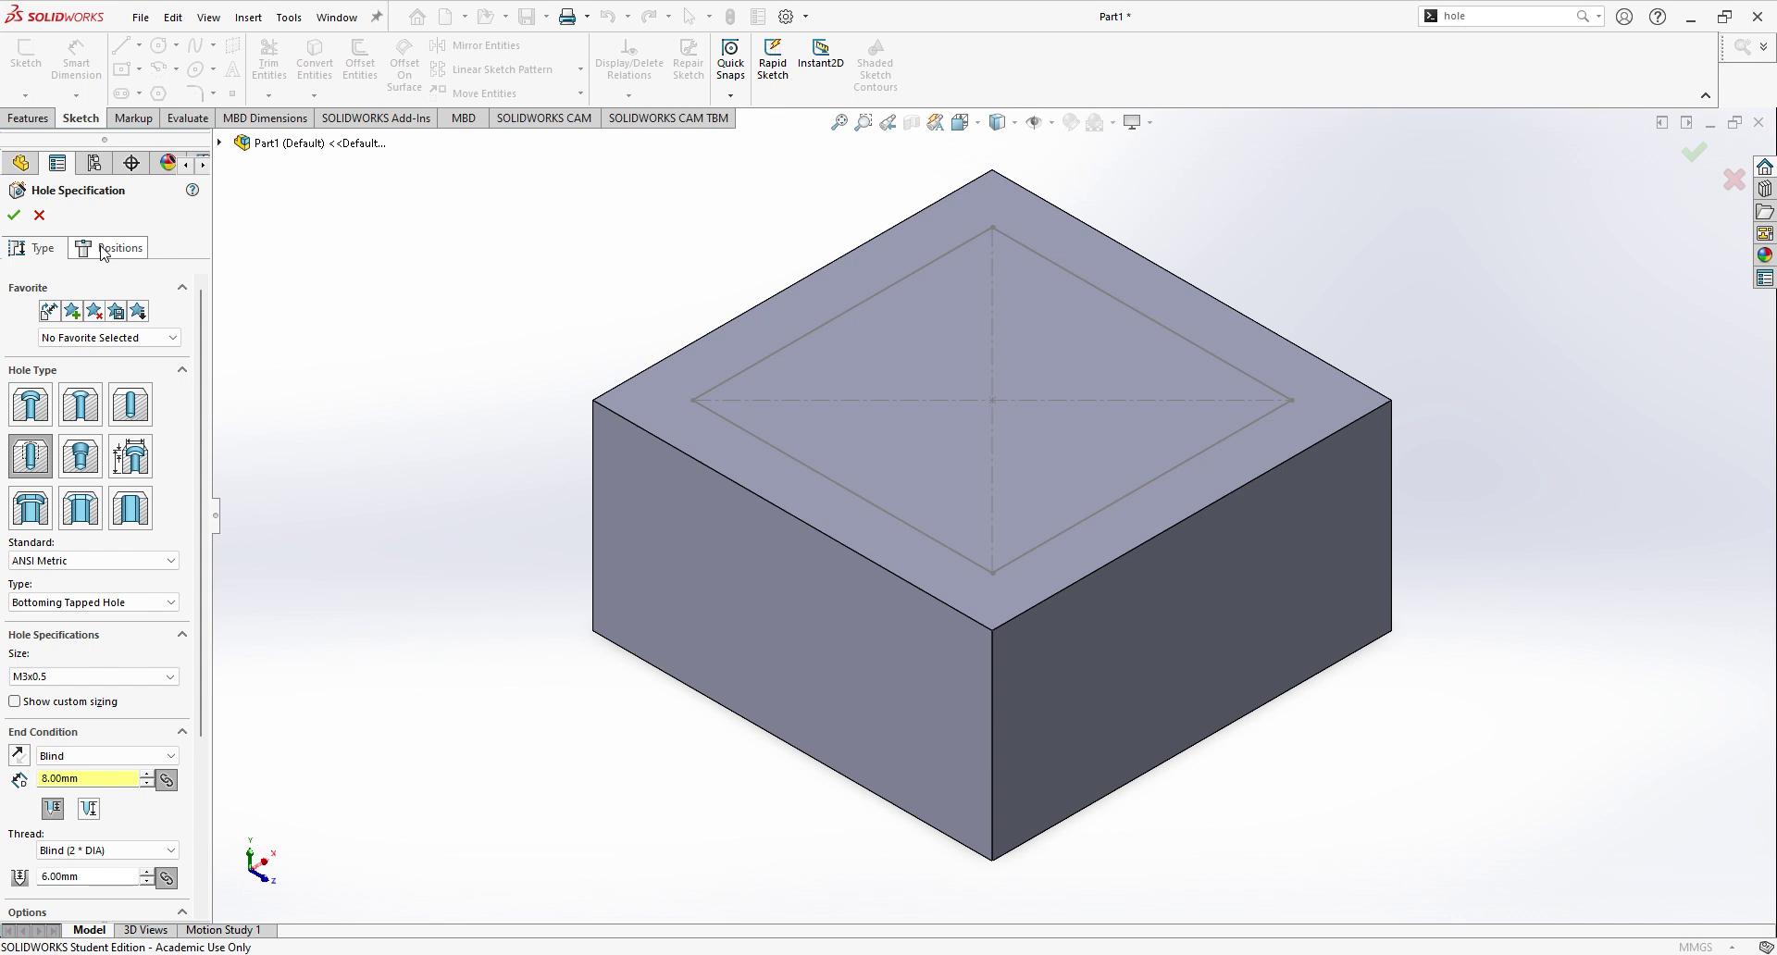
scroll(102, 444, down, 3)
scroll(92, 505, down, 1)
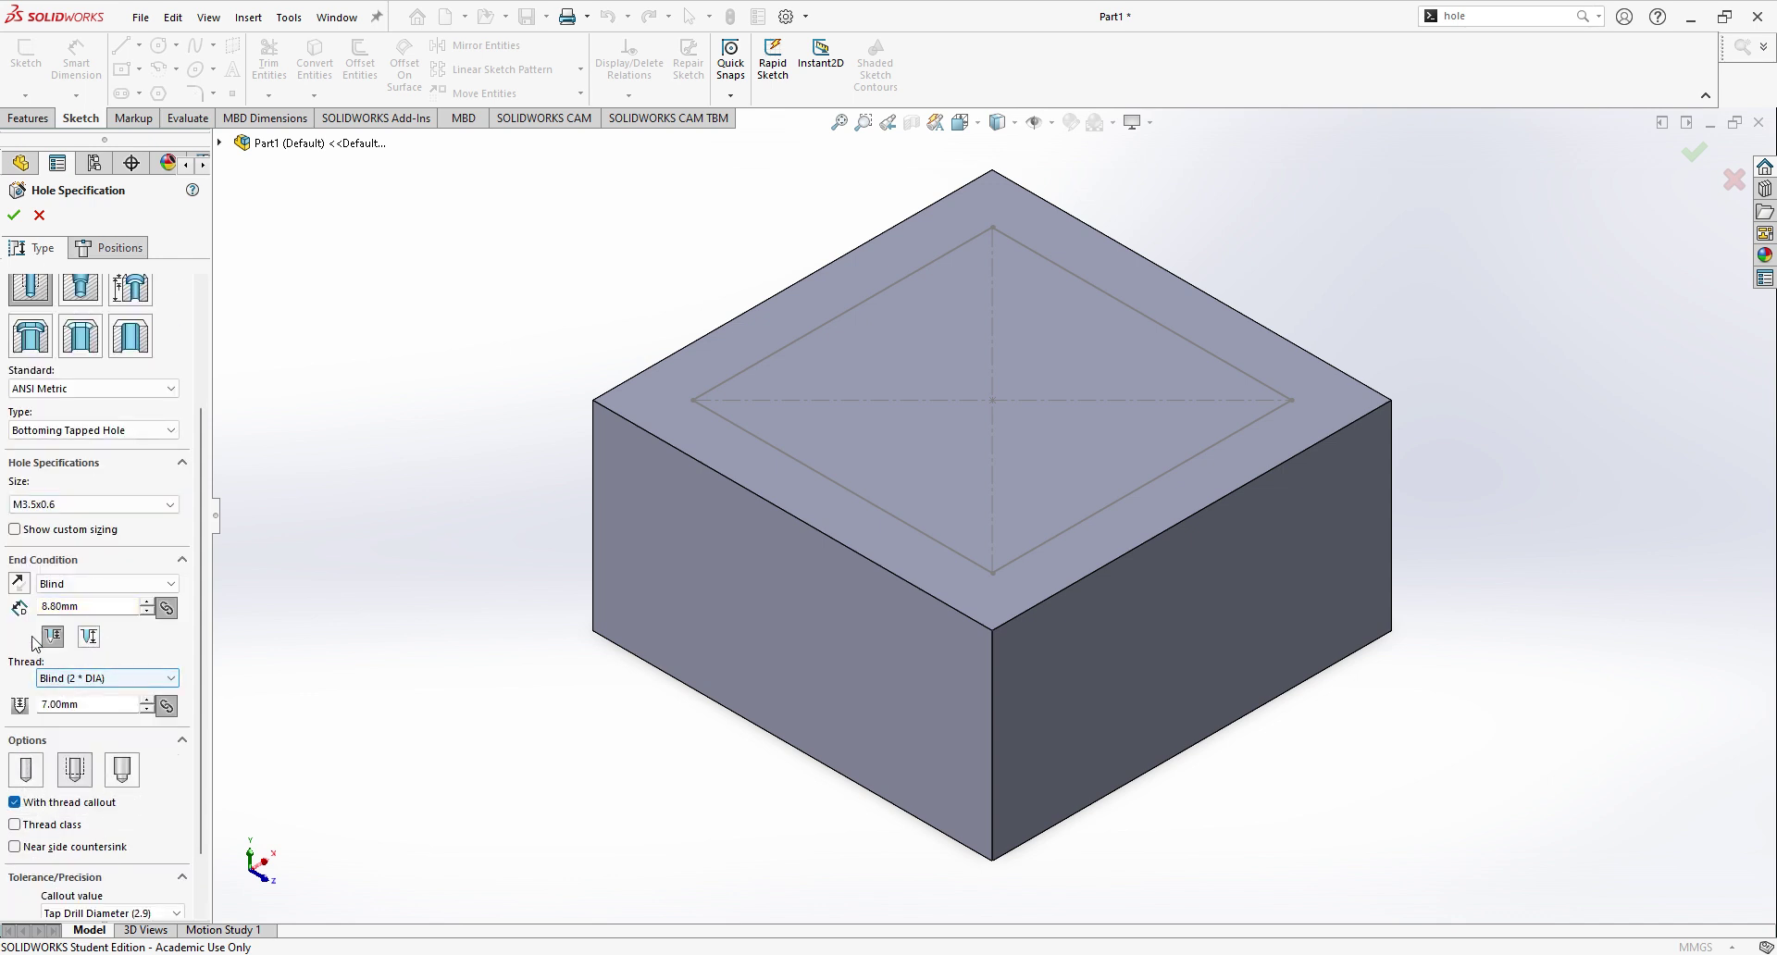
key(ctrl+shift+z)
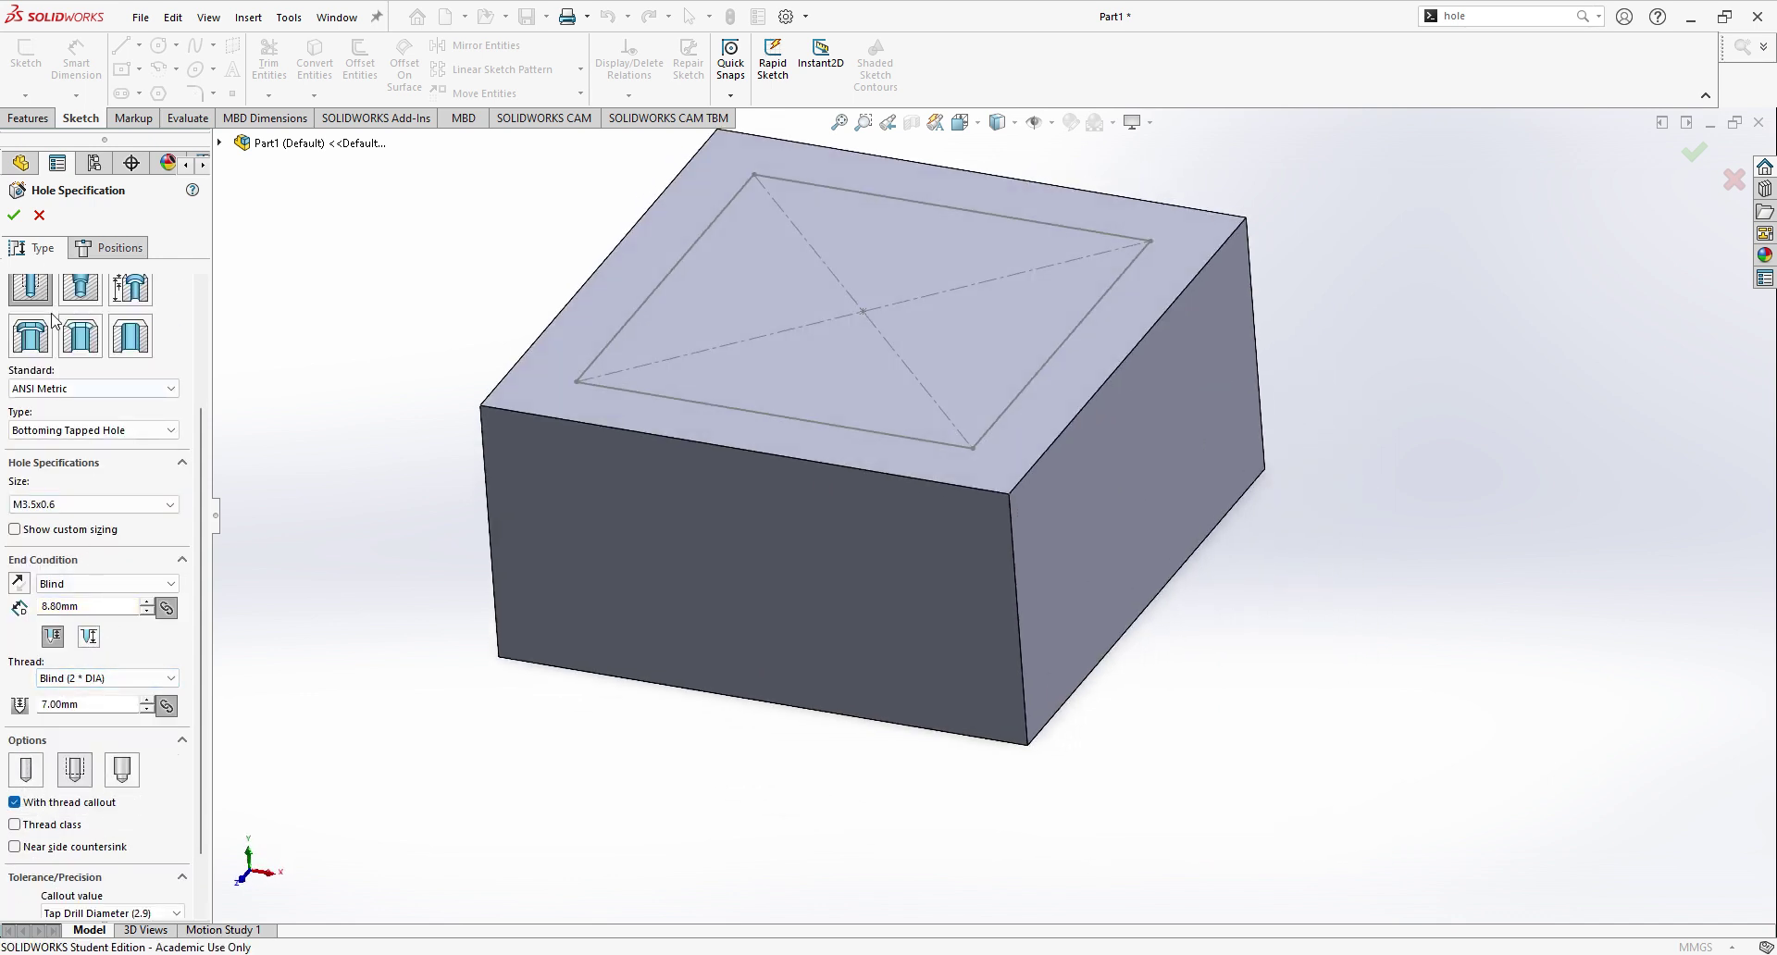
scroll(109, 474, up, 4)
click(109, 248)
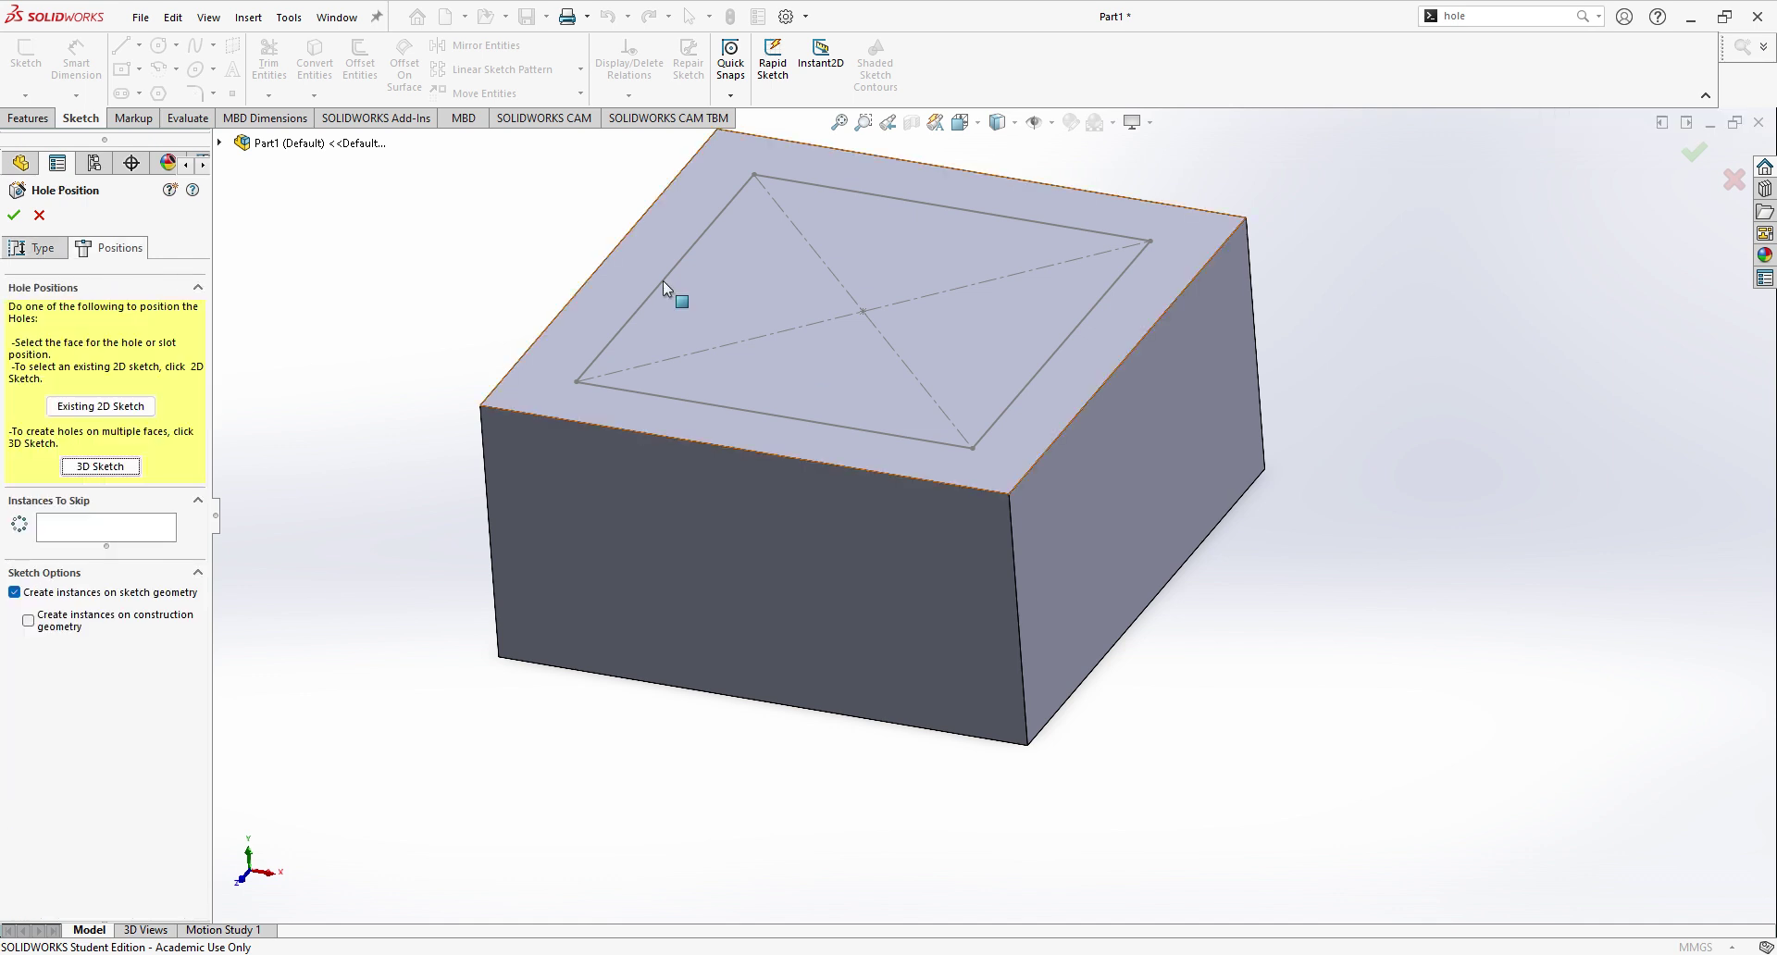
key(f)
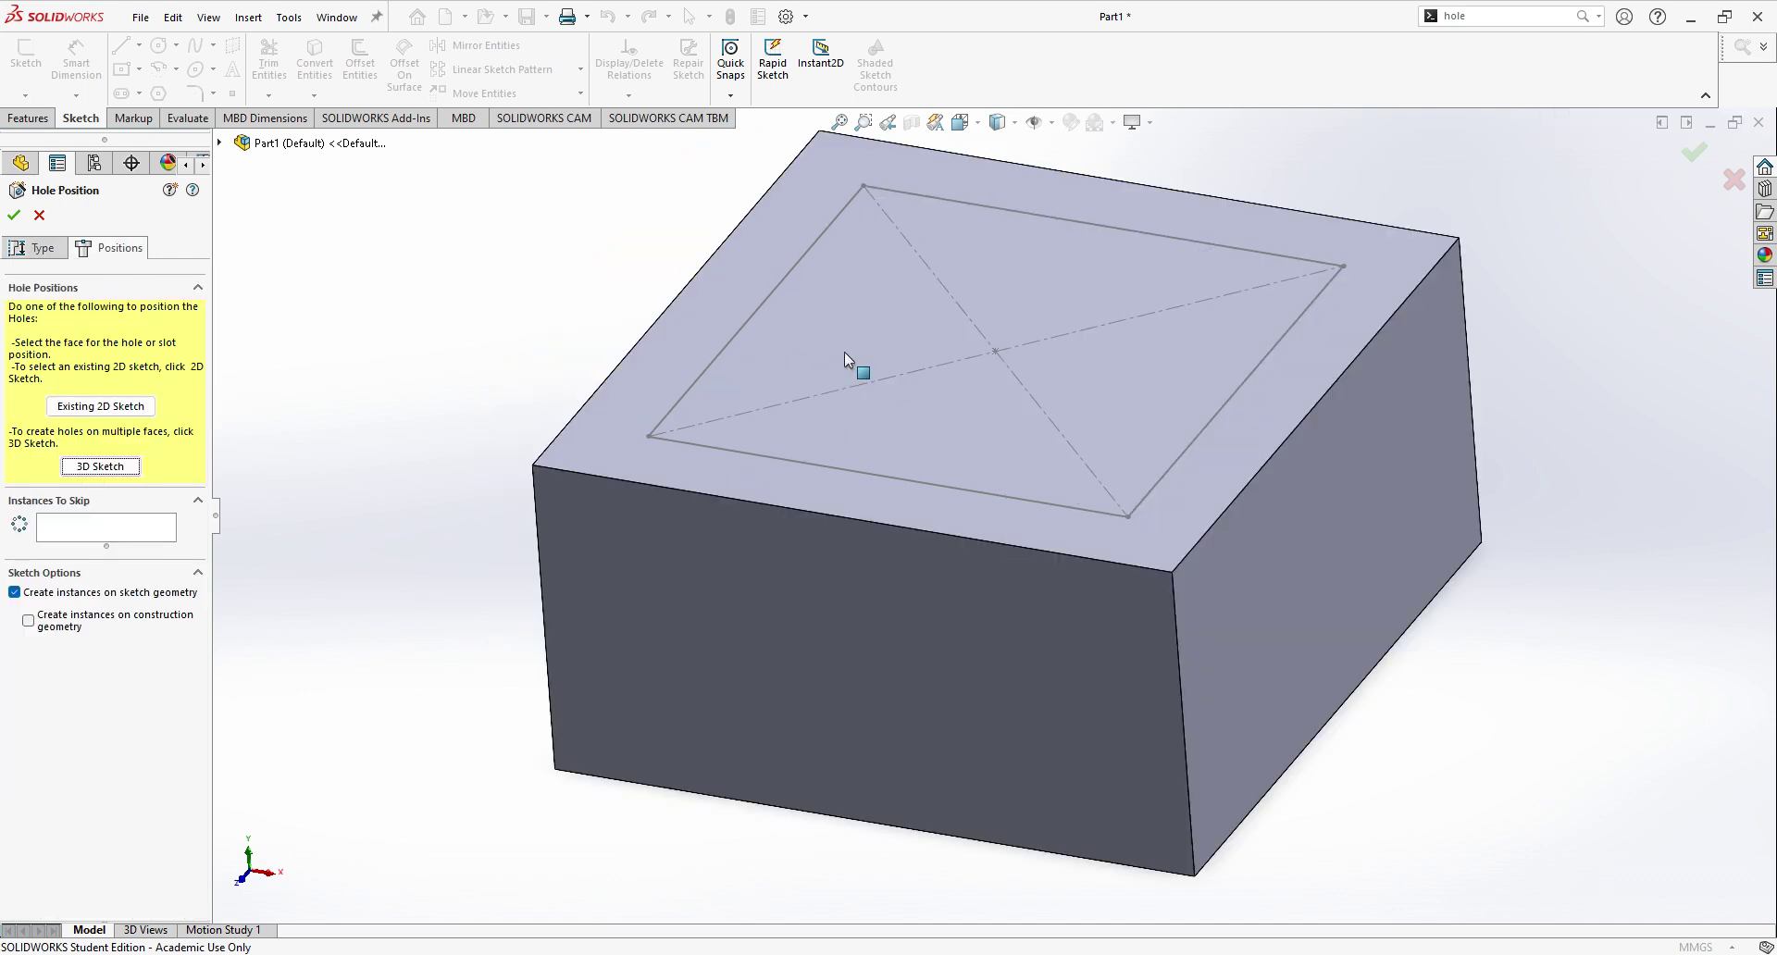
scroll(726, 500, down, 1)
scroll(532, 540, up, 2)
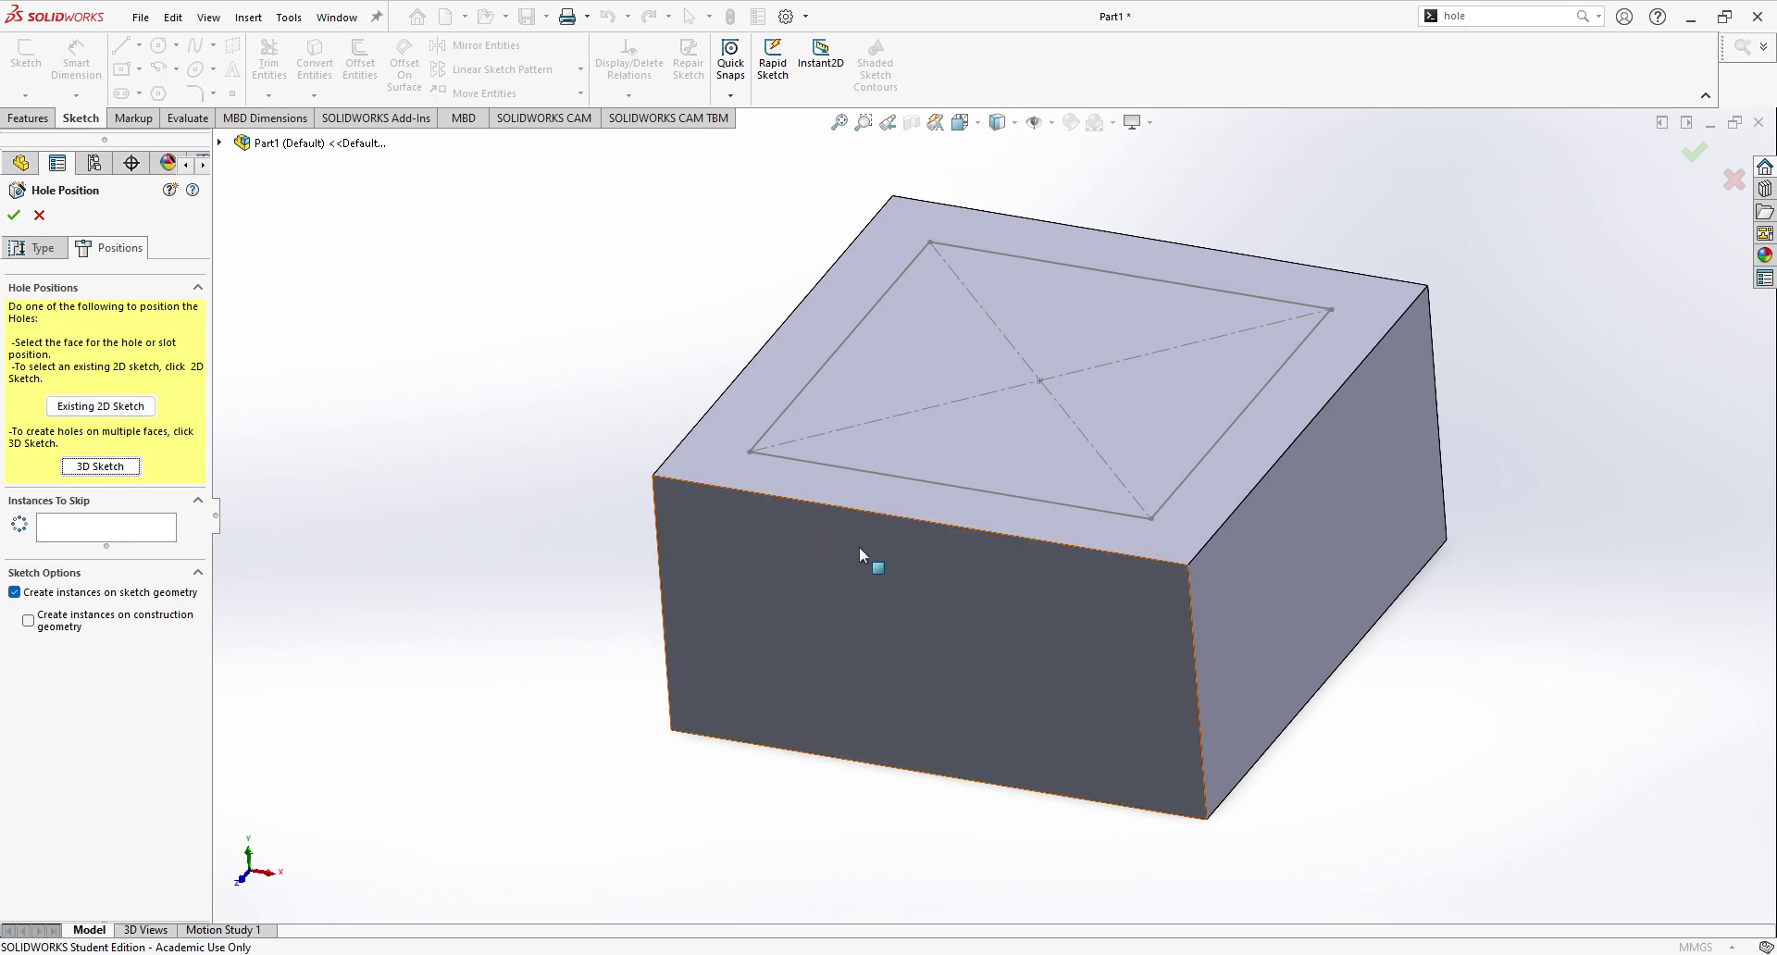
scroll(954, 509, up, 1)
click(69, 469)
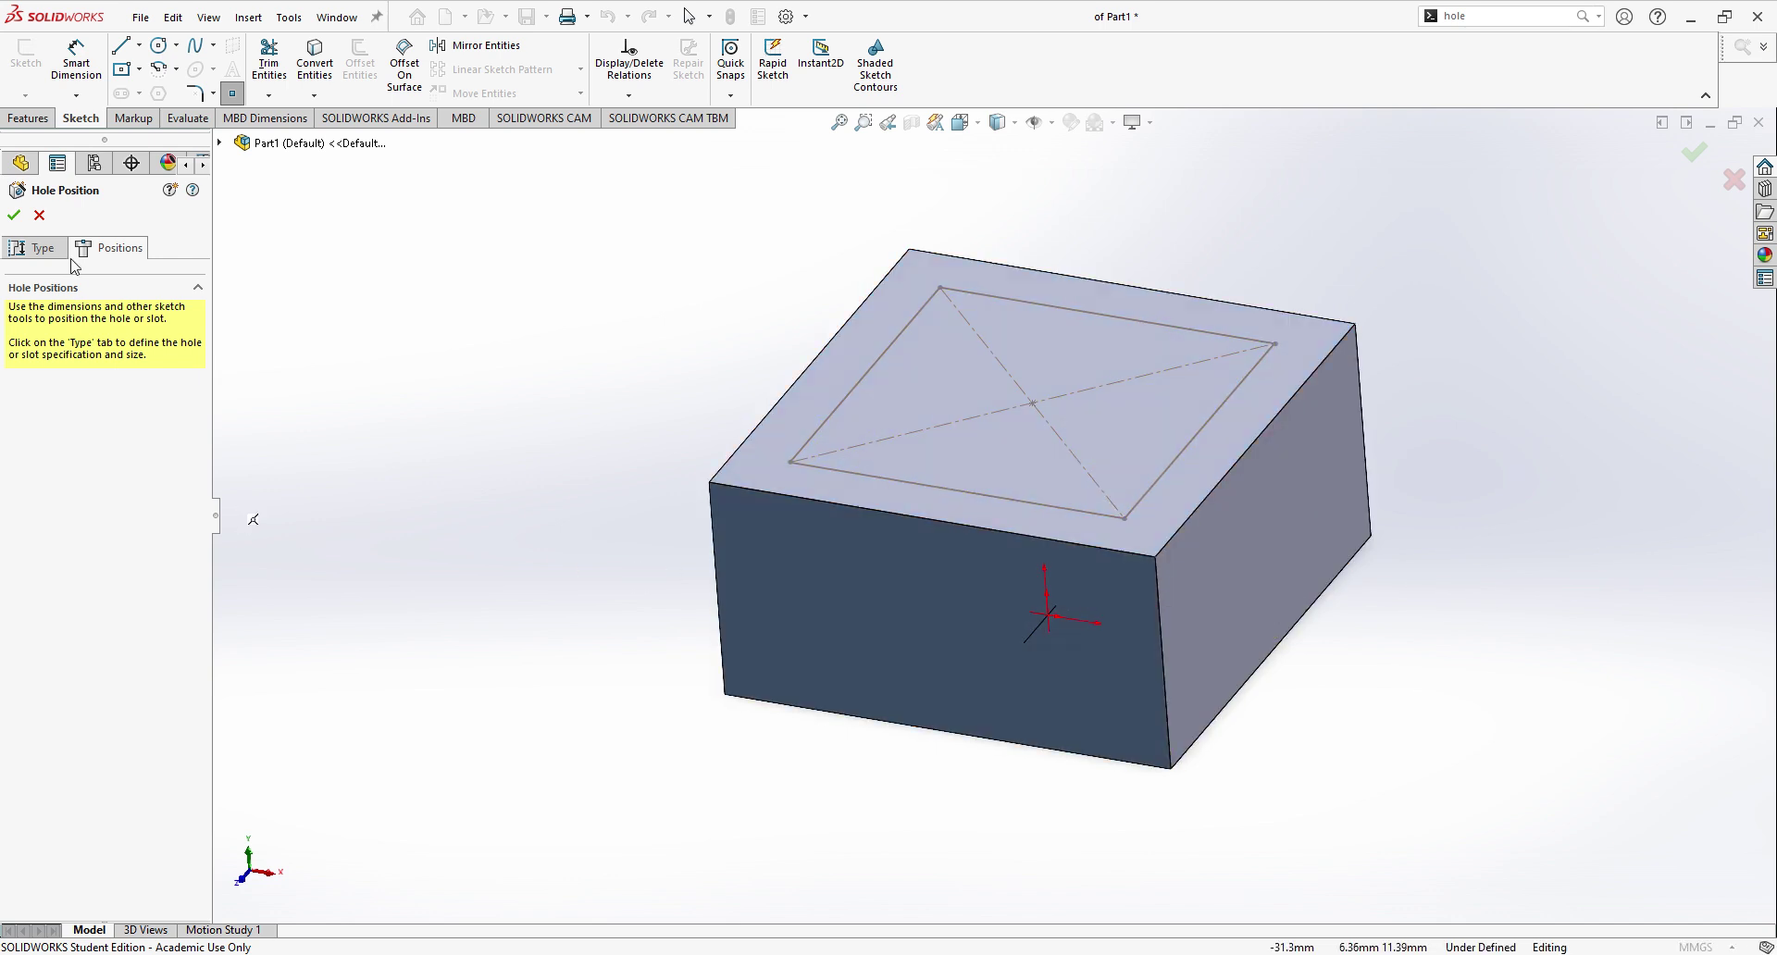
key(Escape)
click(35, 248)
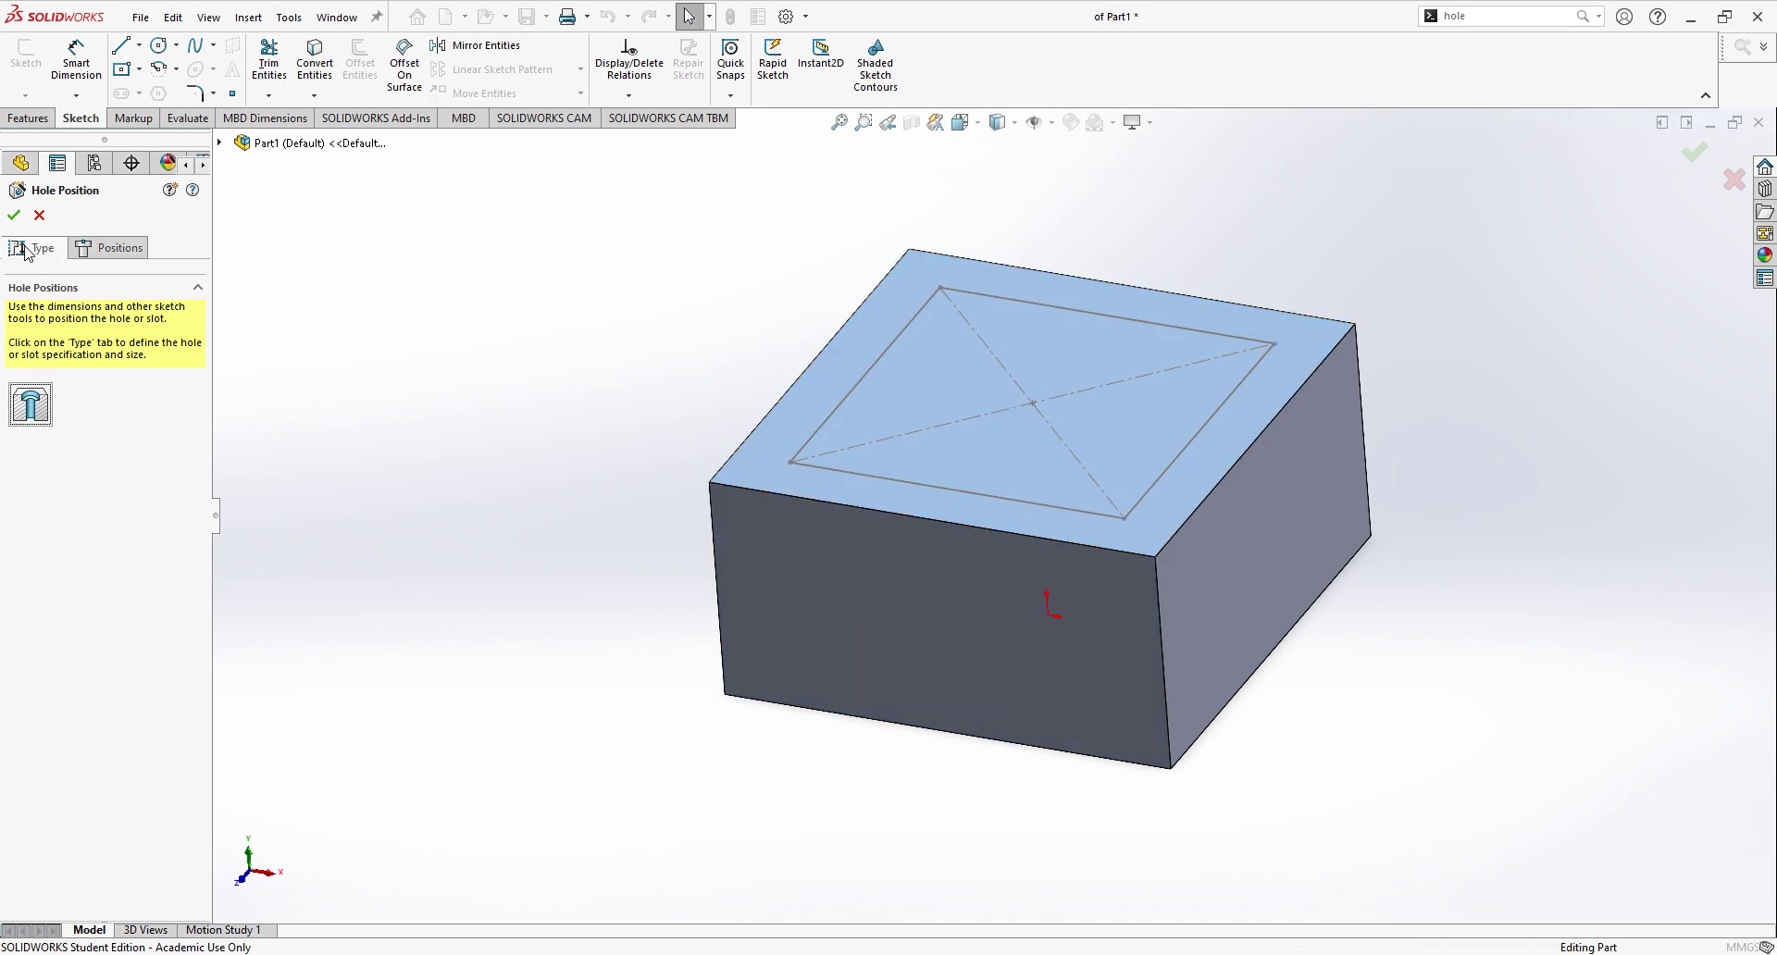
Step: Position the holes with the existing 2D square sketch on the top face and delete its center point to remove the middle hole
click(125, 250)
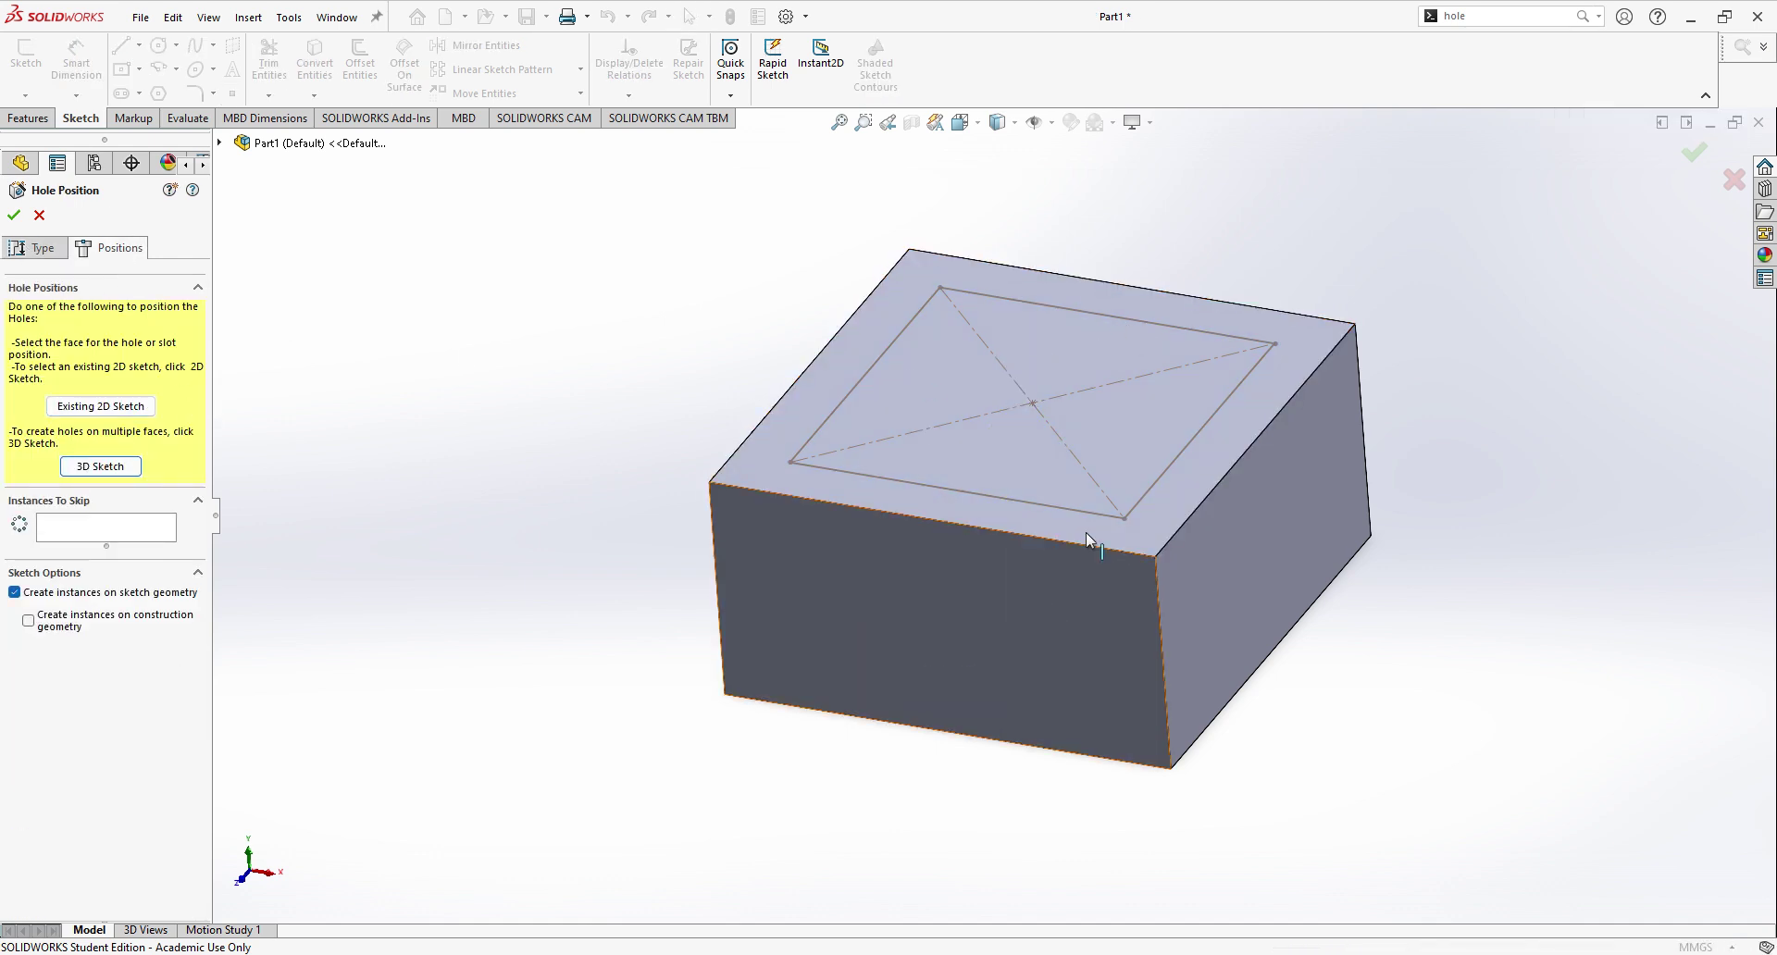
click(118, 407)
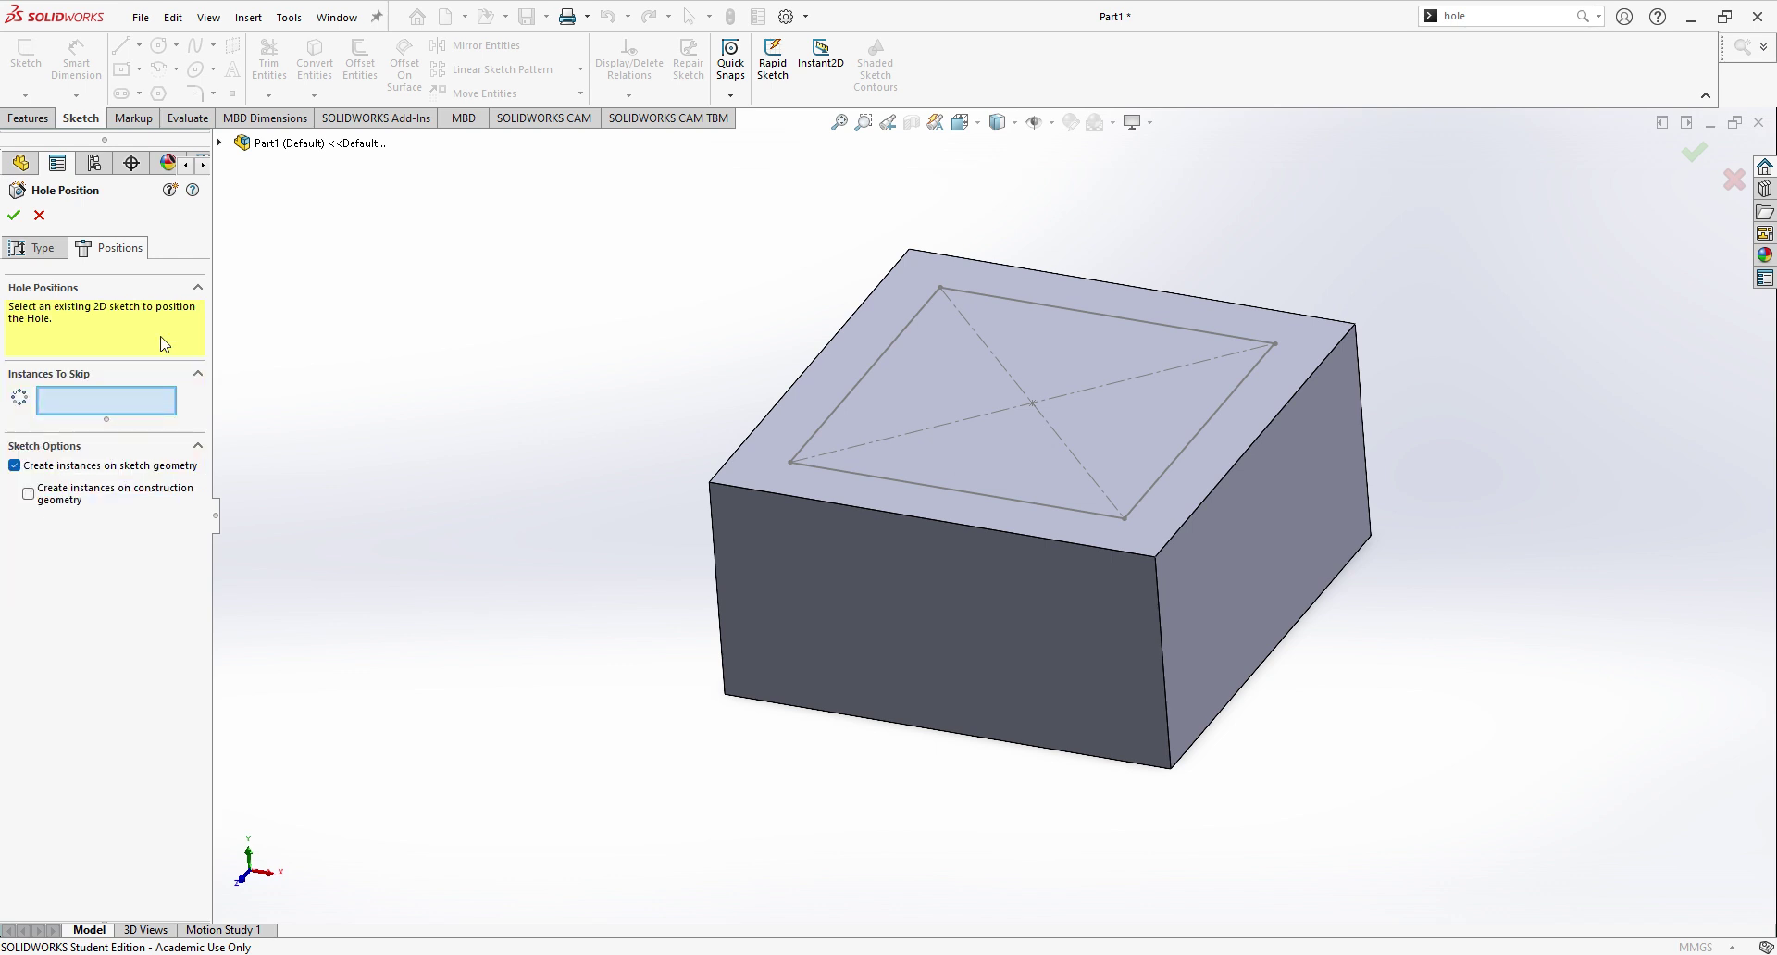
click(1111, 319)
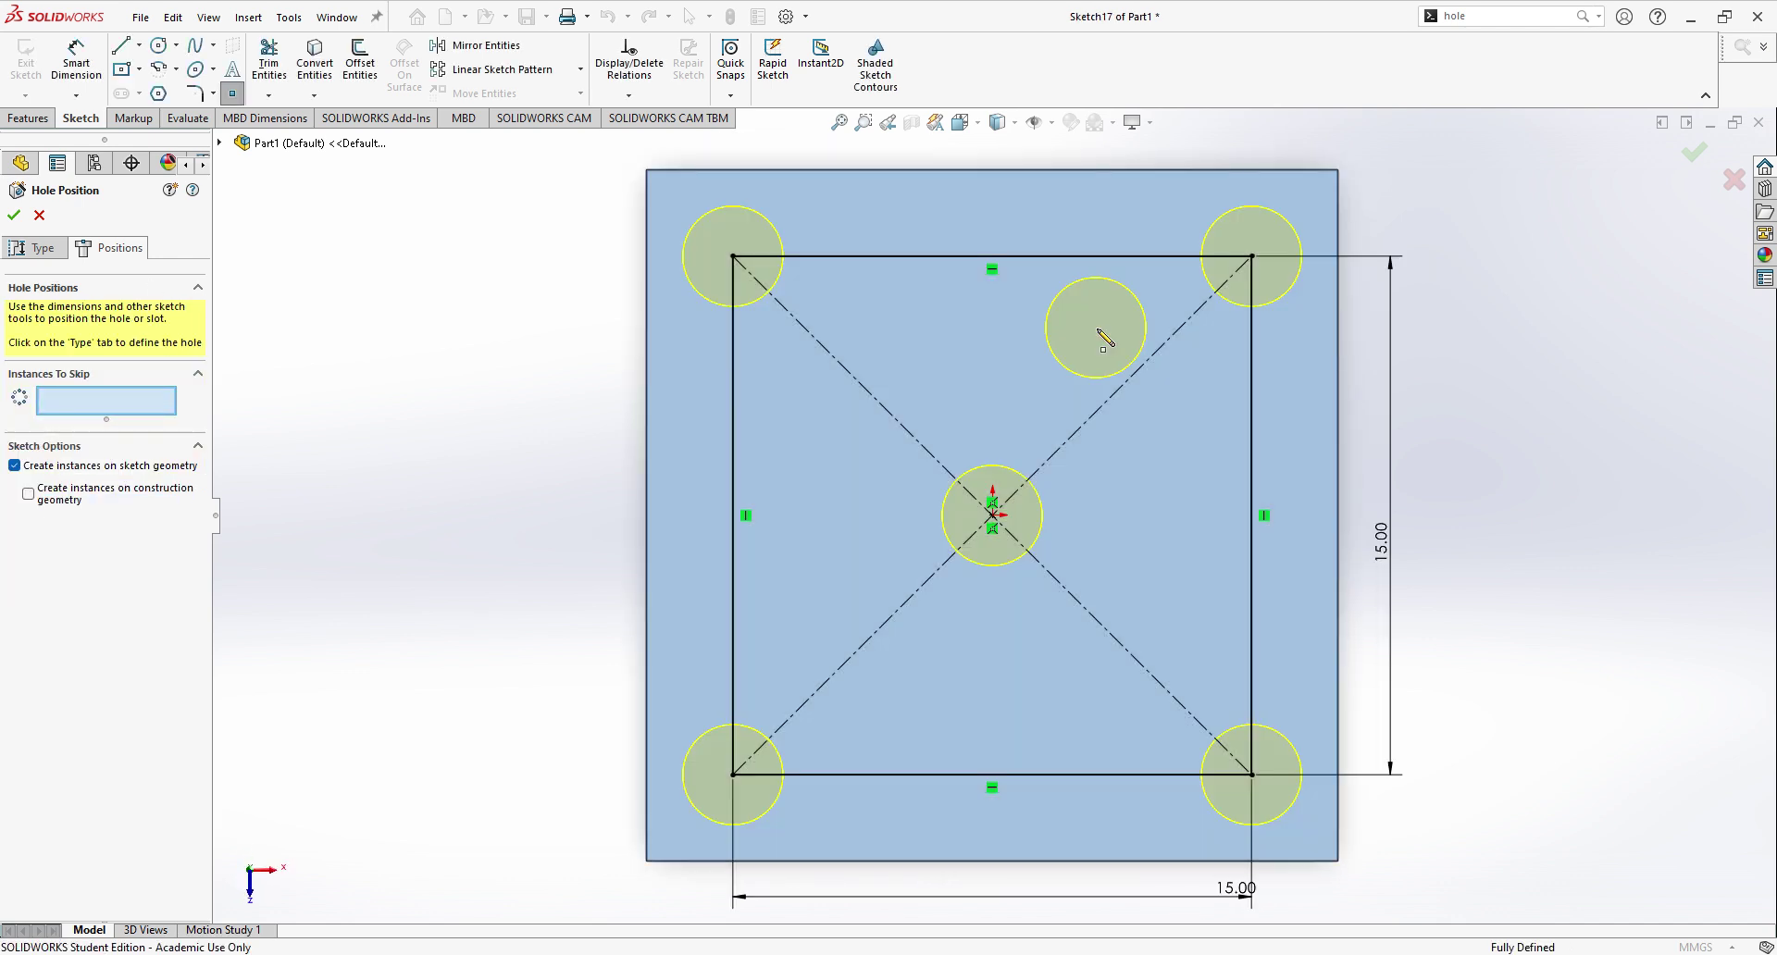
key(Escape)
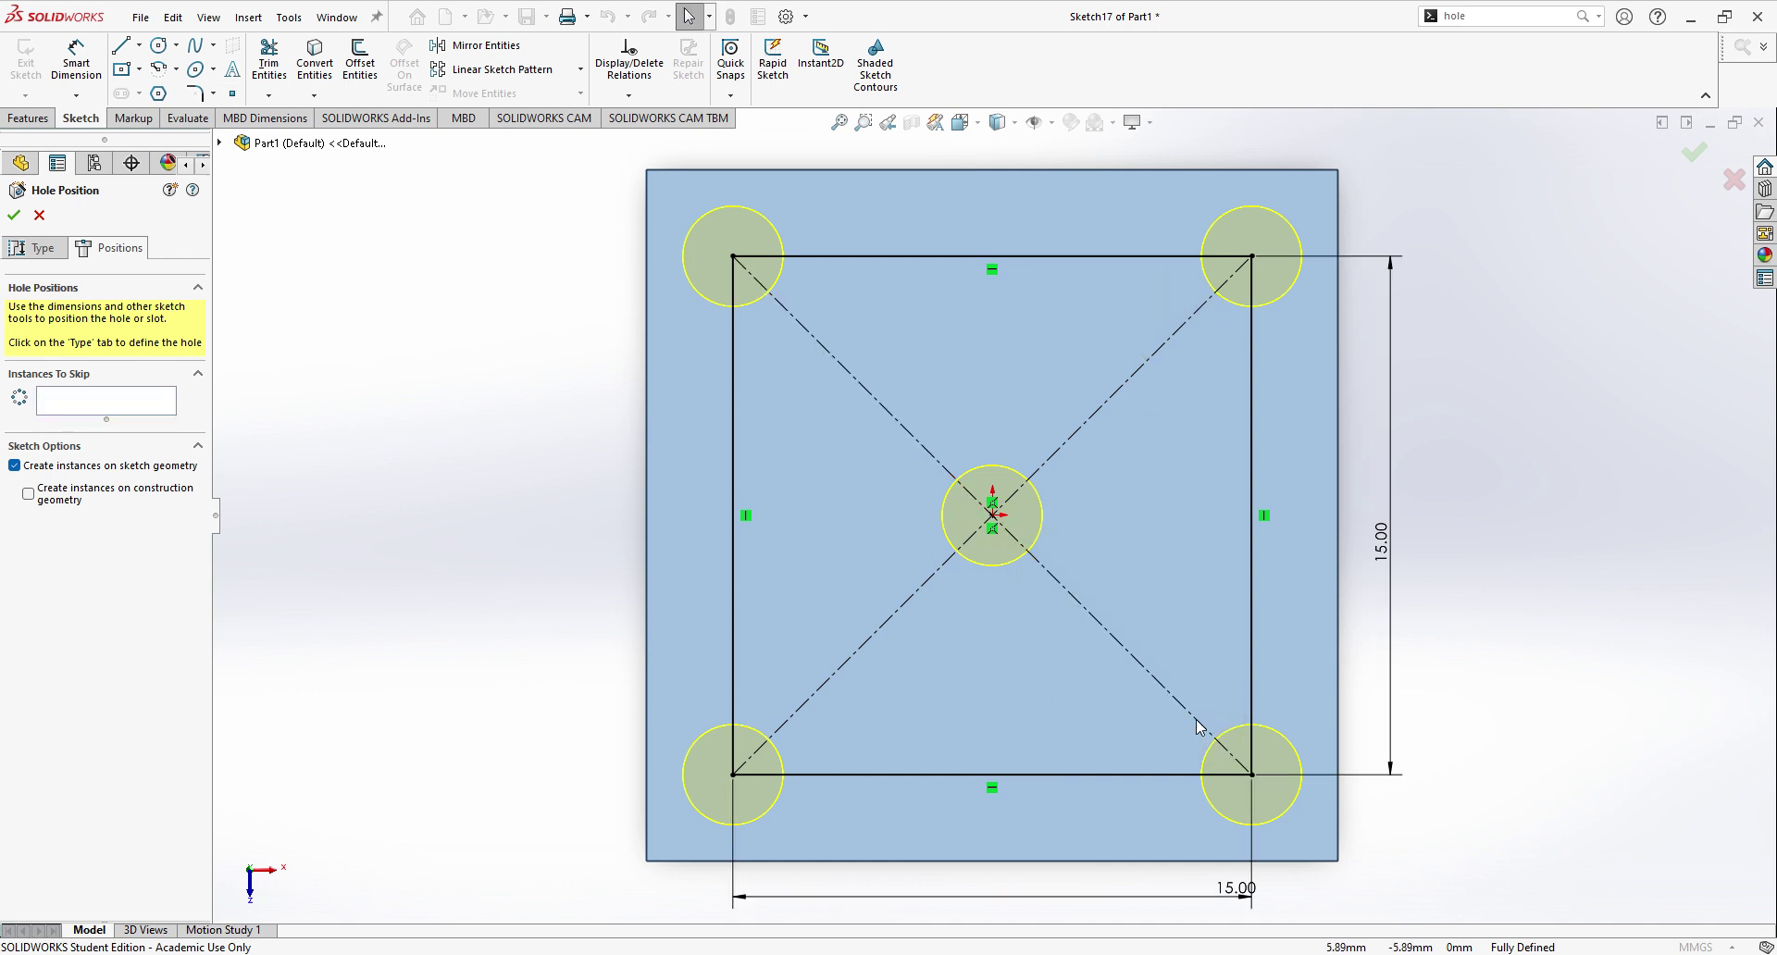
click(993, 516)
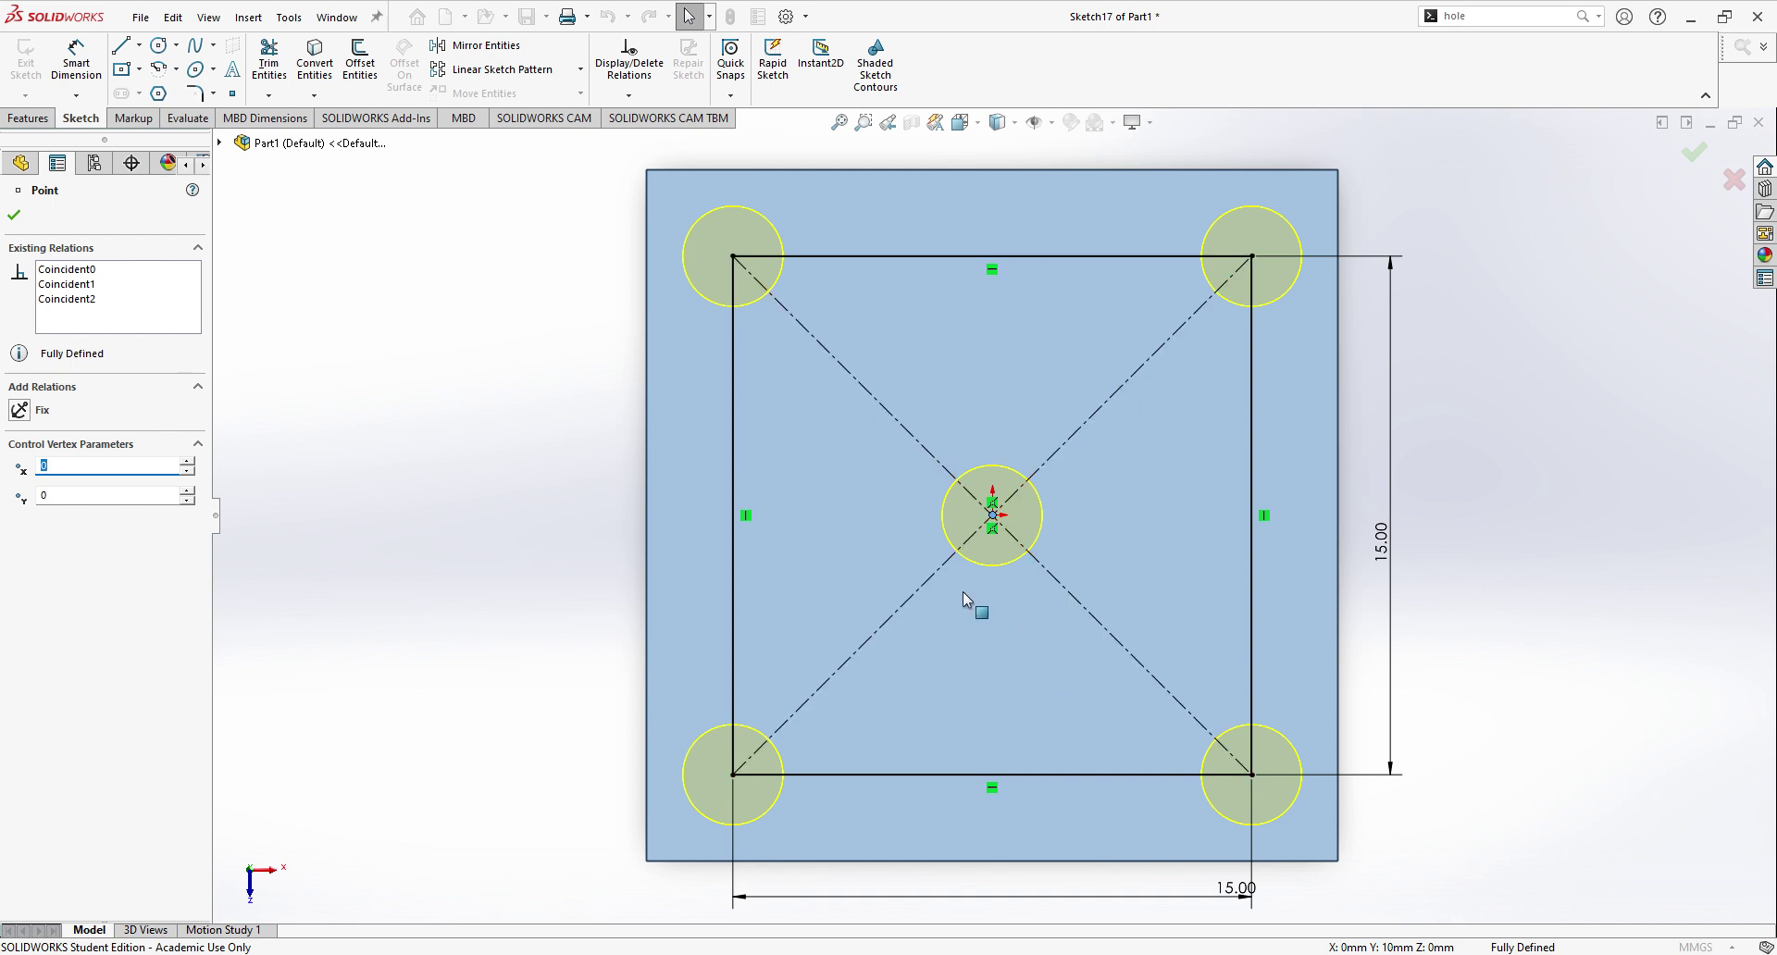
key(Delete)
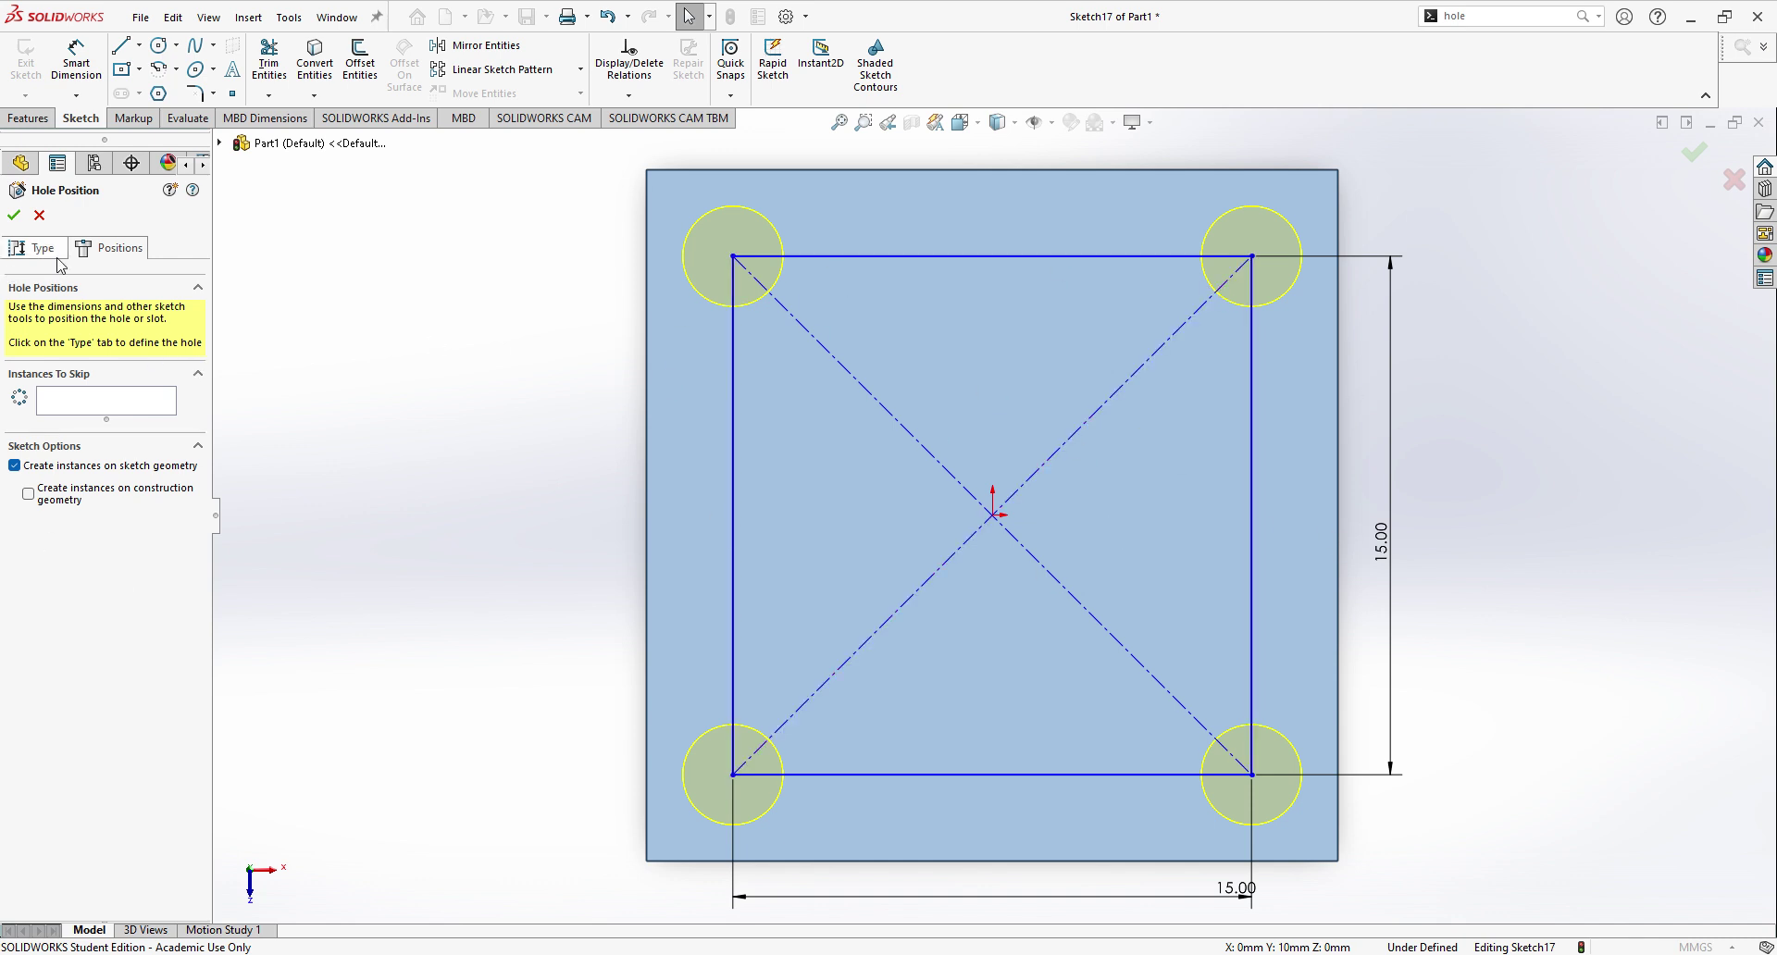
Step: Return to the hole specification and set the size to M3x0.5 with a Through All end condition
click(12, 258)
scroll(1012, 675, up, 3)
middle_drag(1012, 675, 912, 421)
key(ctrl+space)
click(588, 600)
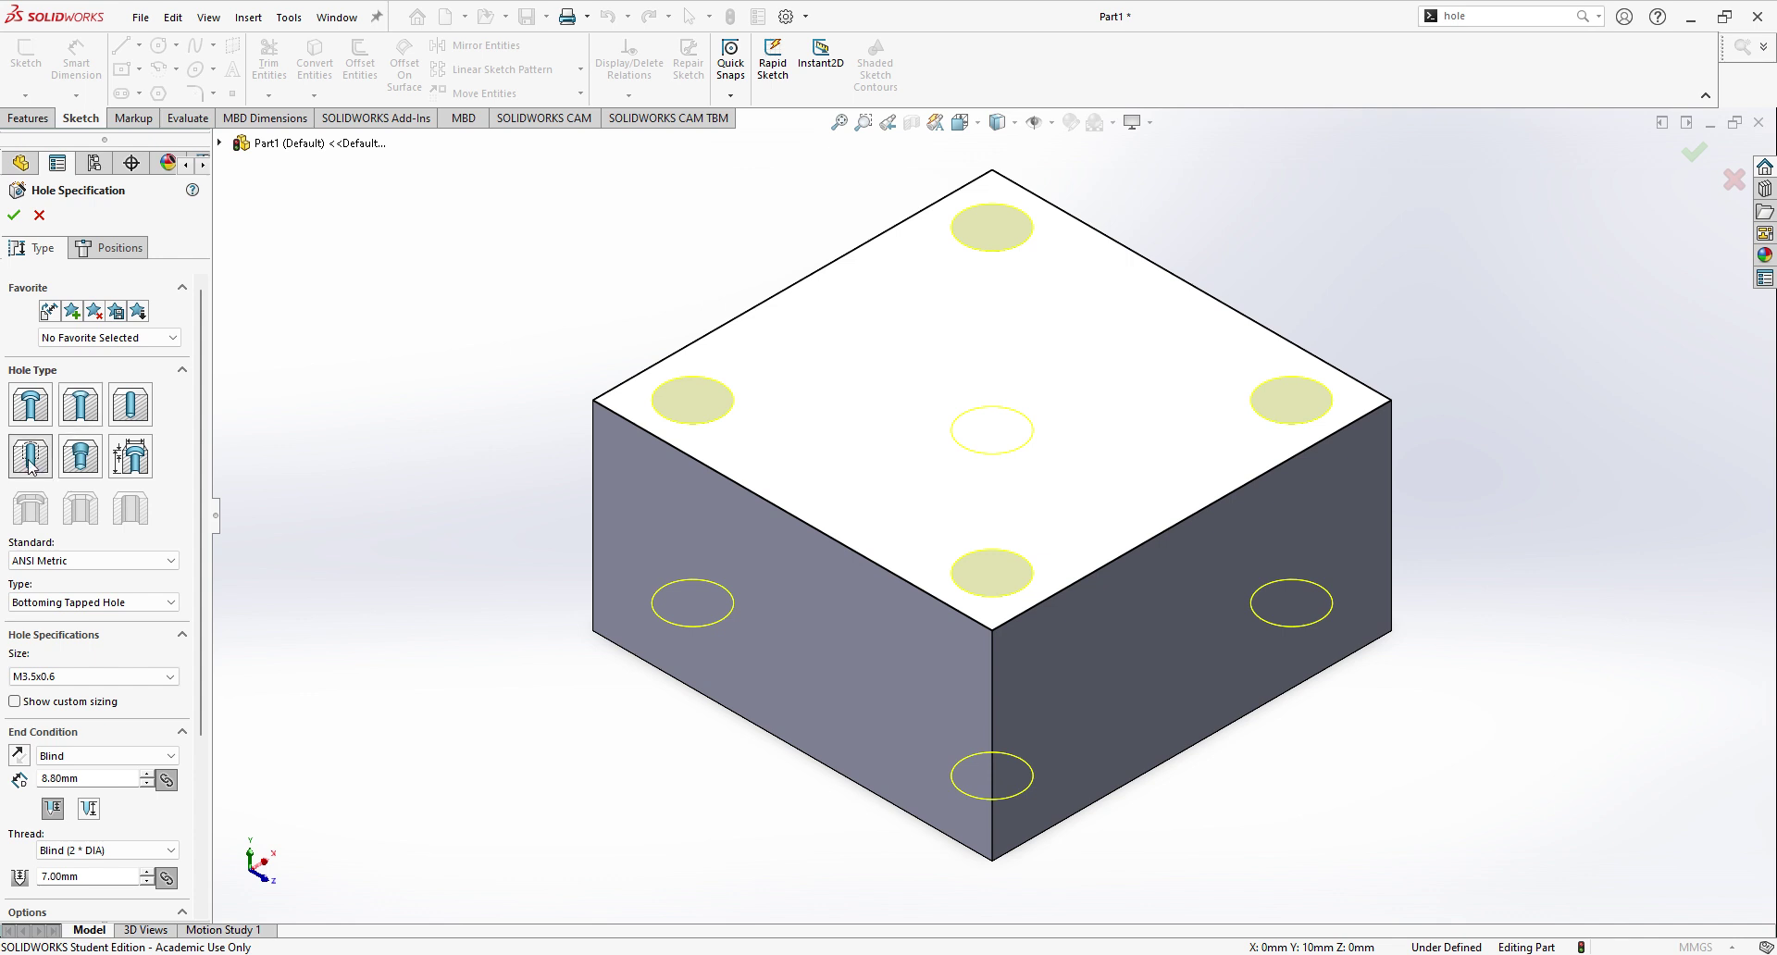
scroll(57, 483, down, 3)
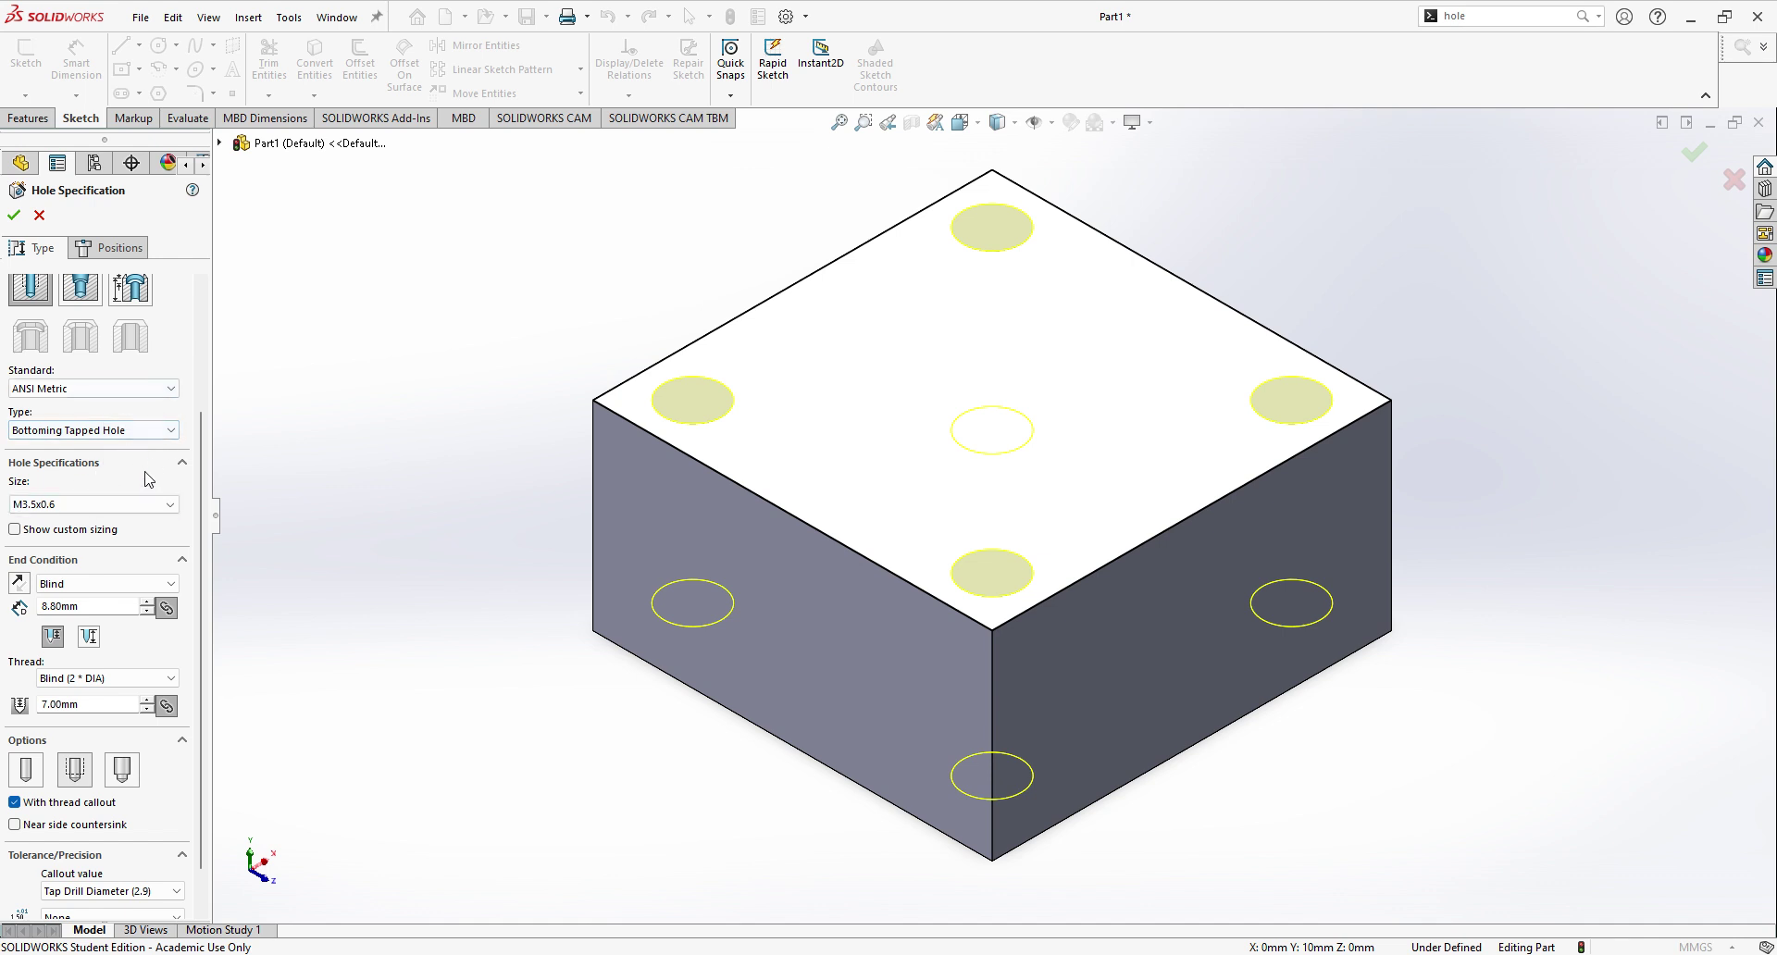
scroll(146, 478, down, 1)
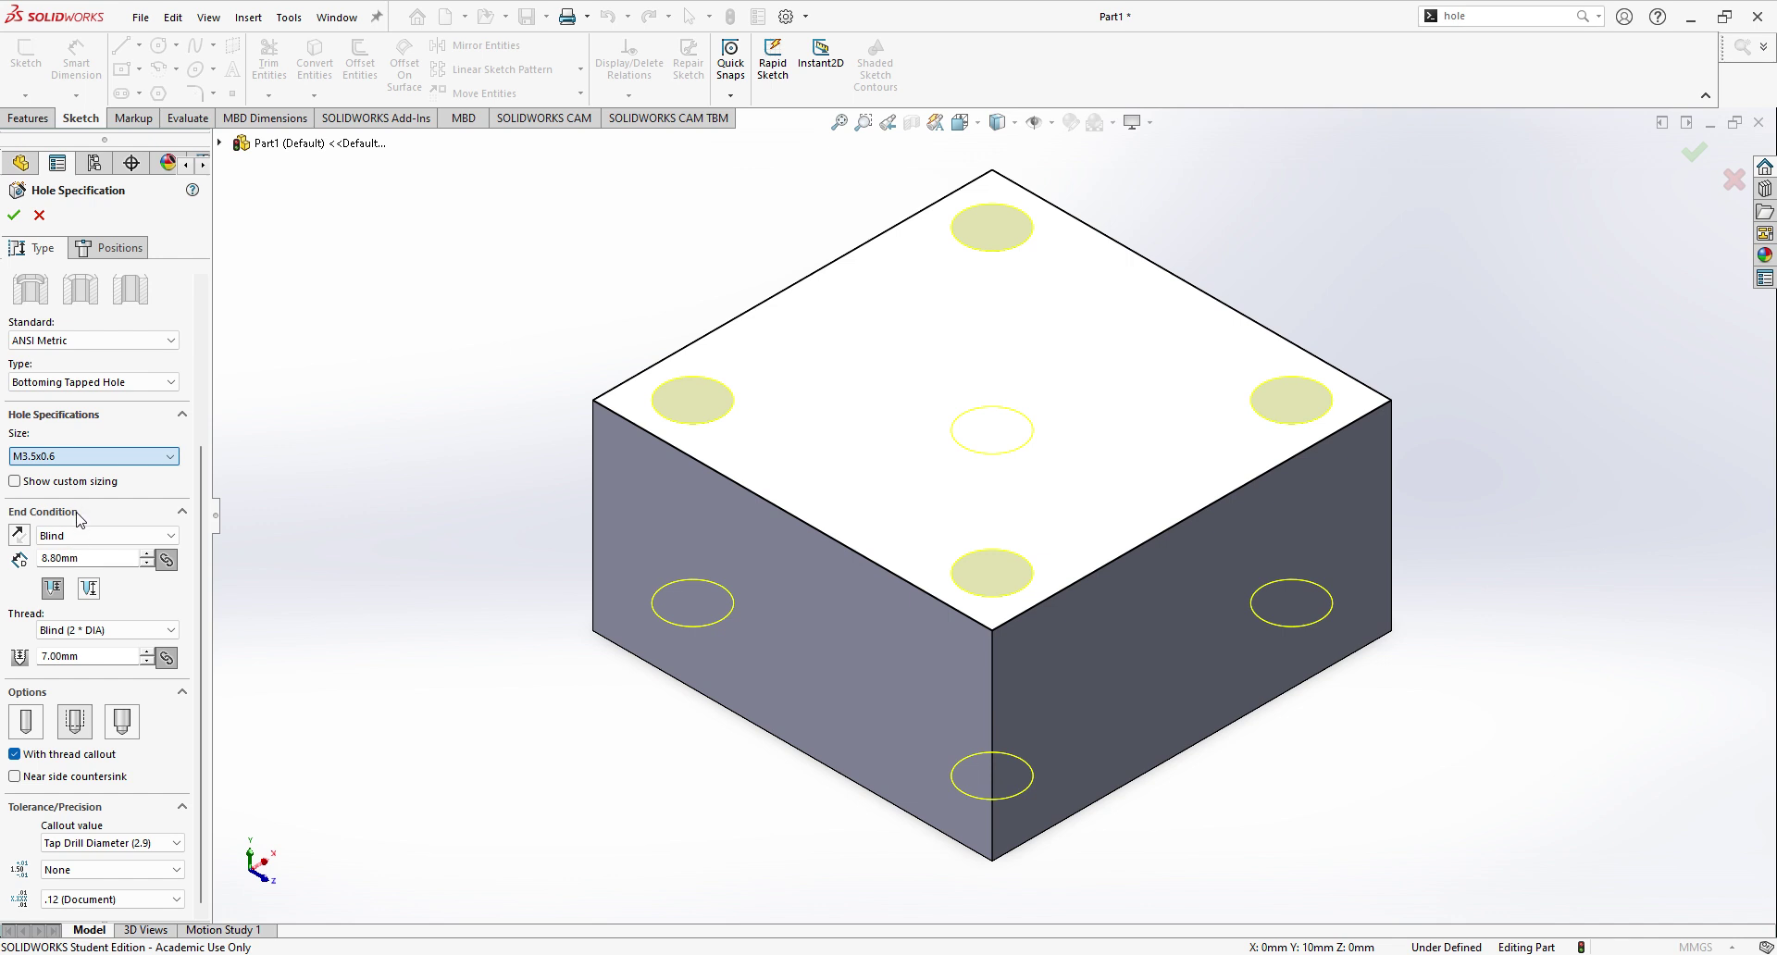
click(39, 563)
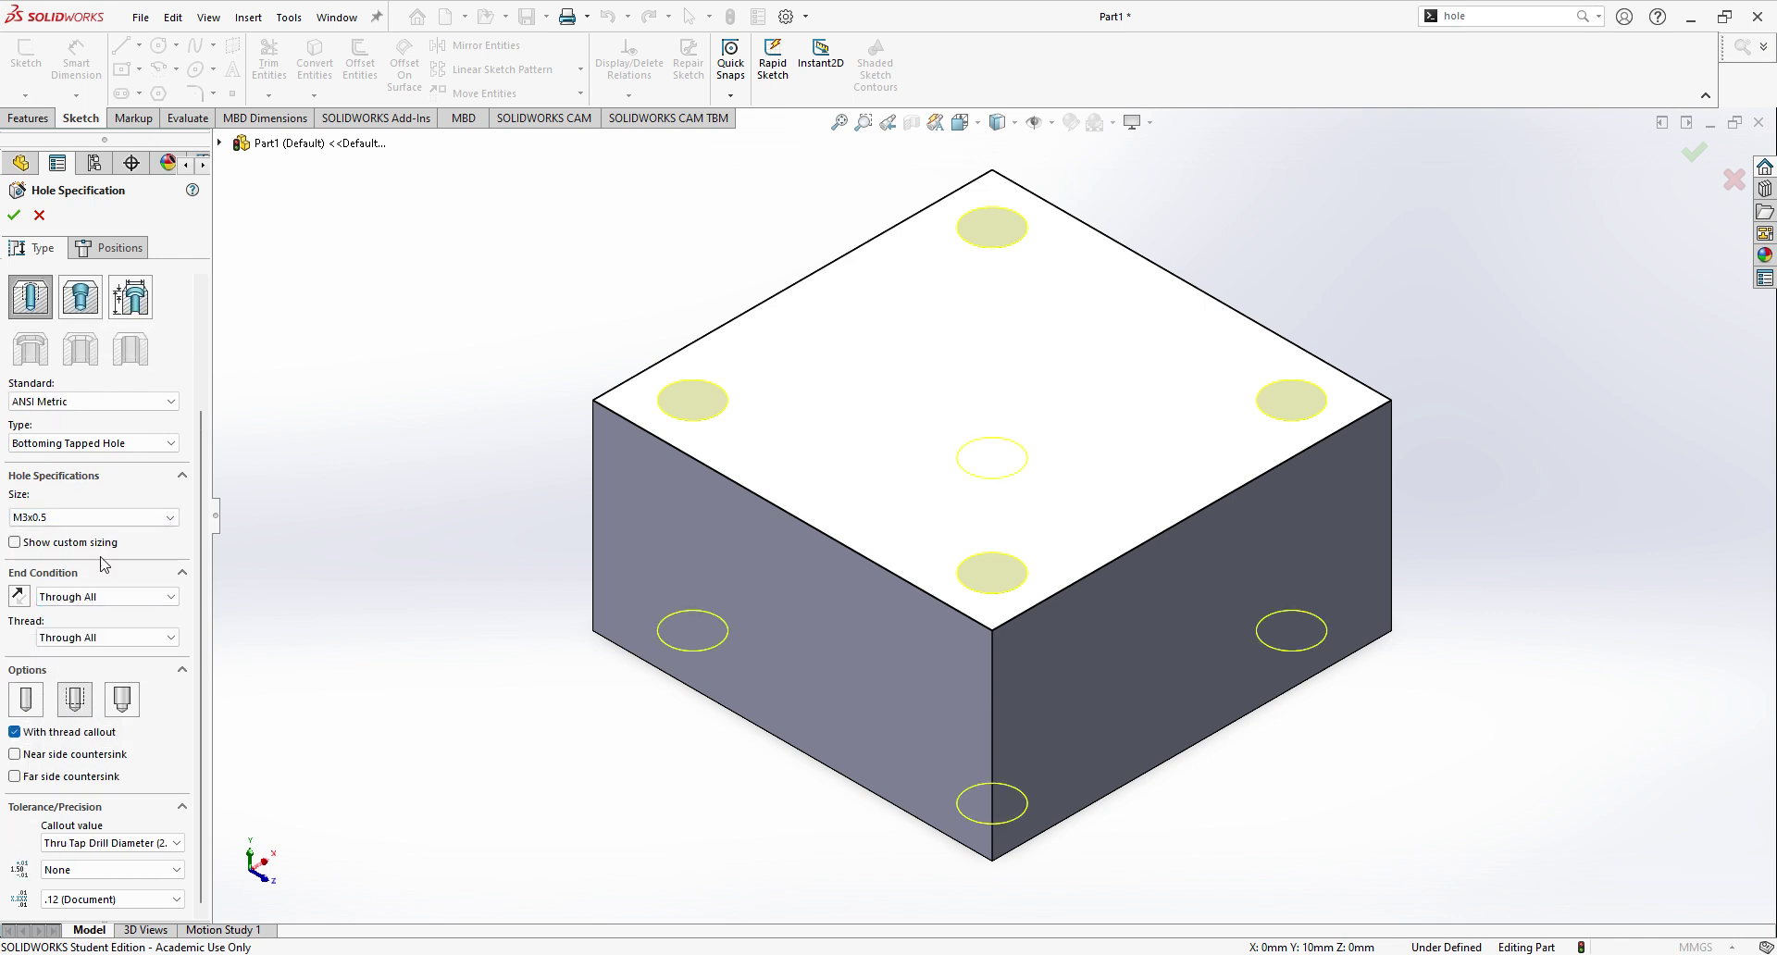
Step: Try the Up To Surface end condition, then set it to Blind with a hole depth of 8 mm
click(100, 662)
middle_drag(695, 731, 592, 485)
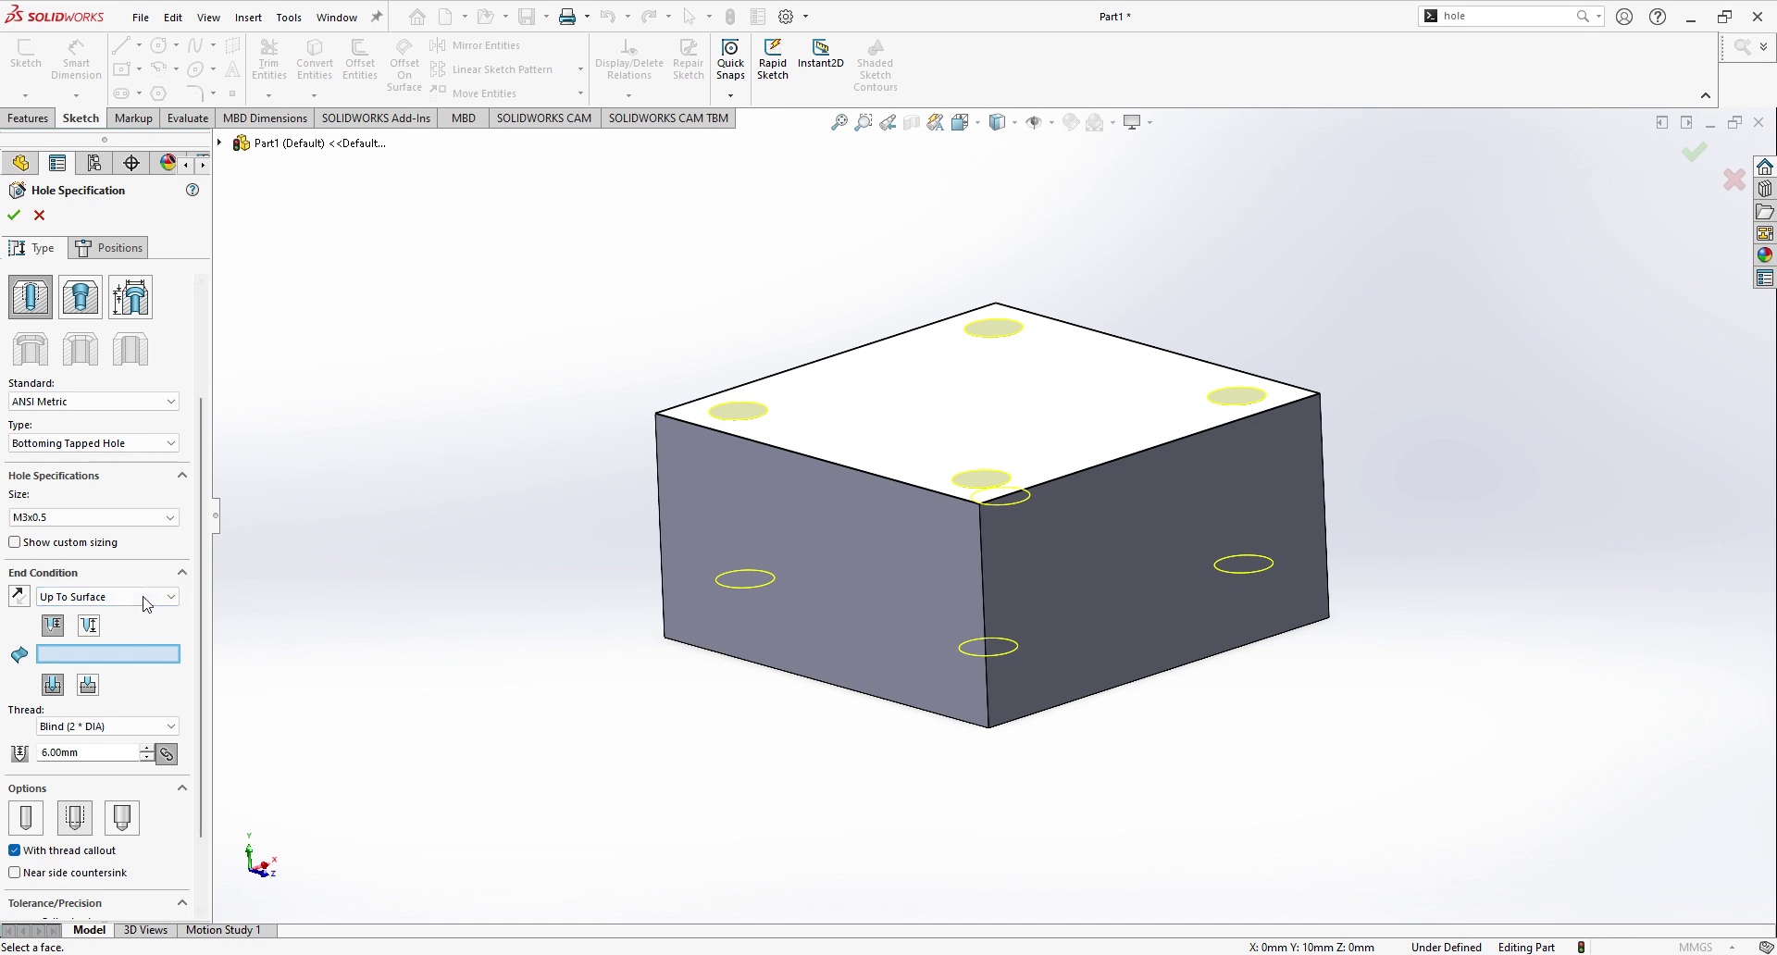
click(107, 596)
click(90, 614)
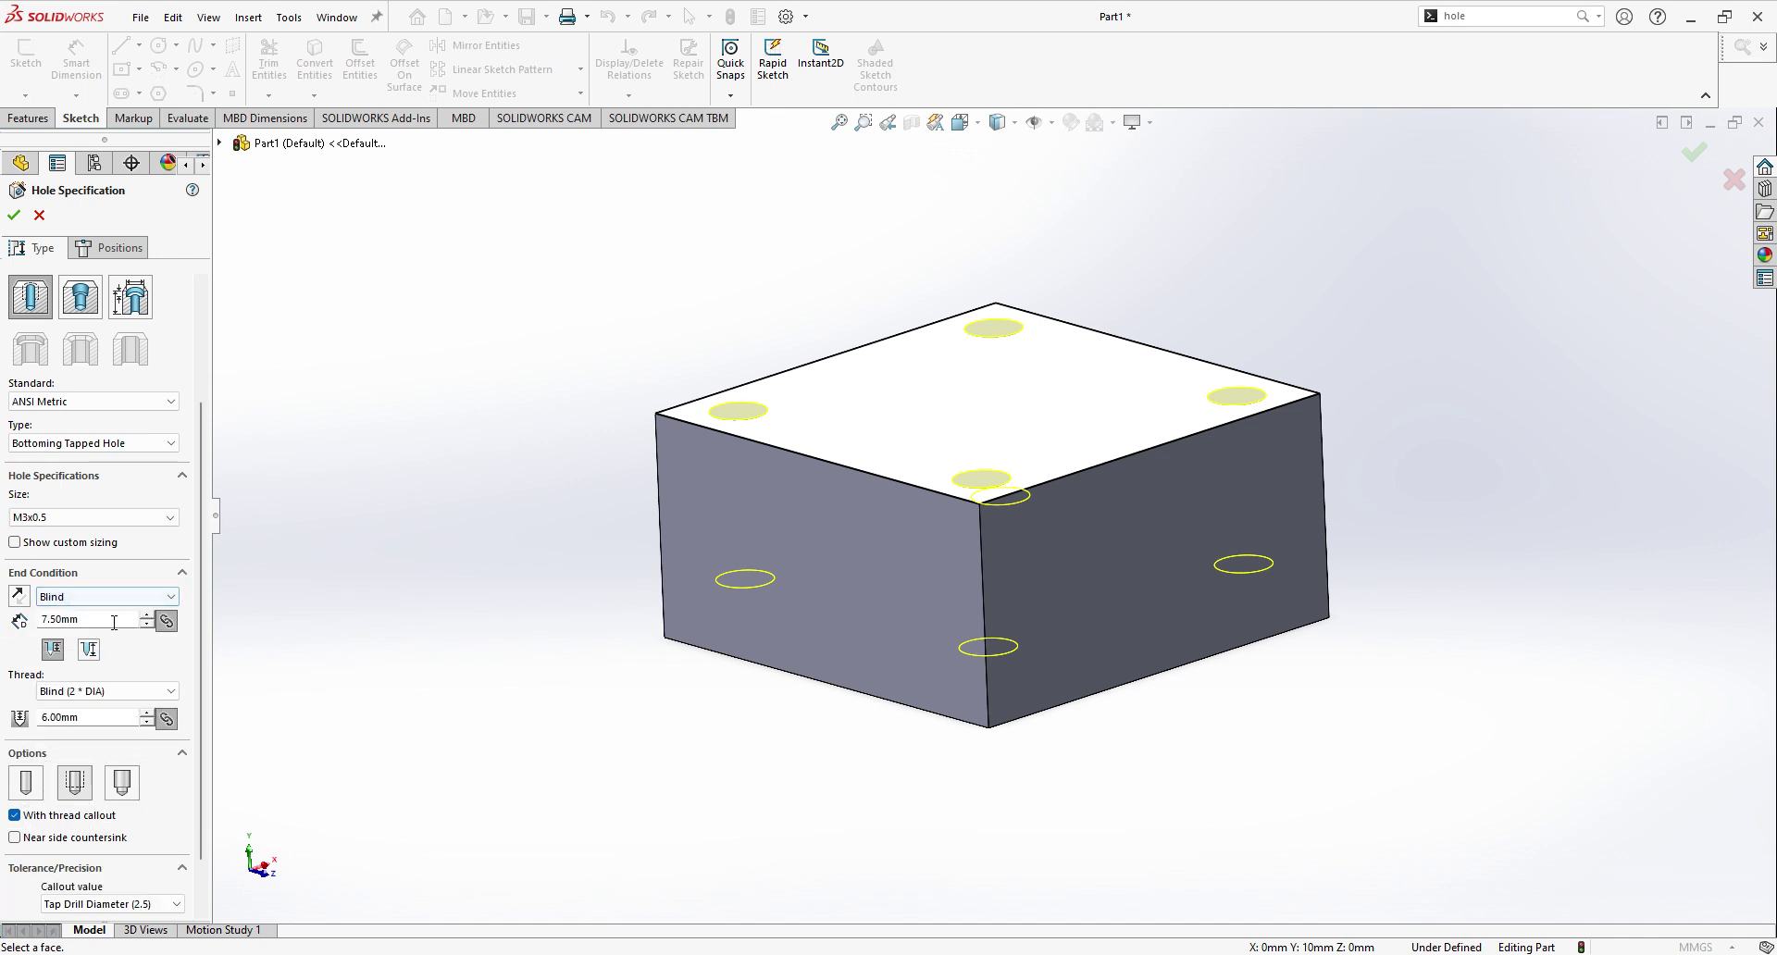
key(ctrl+a)
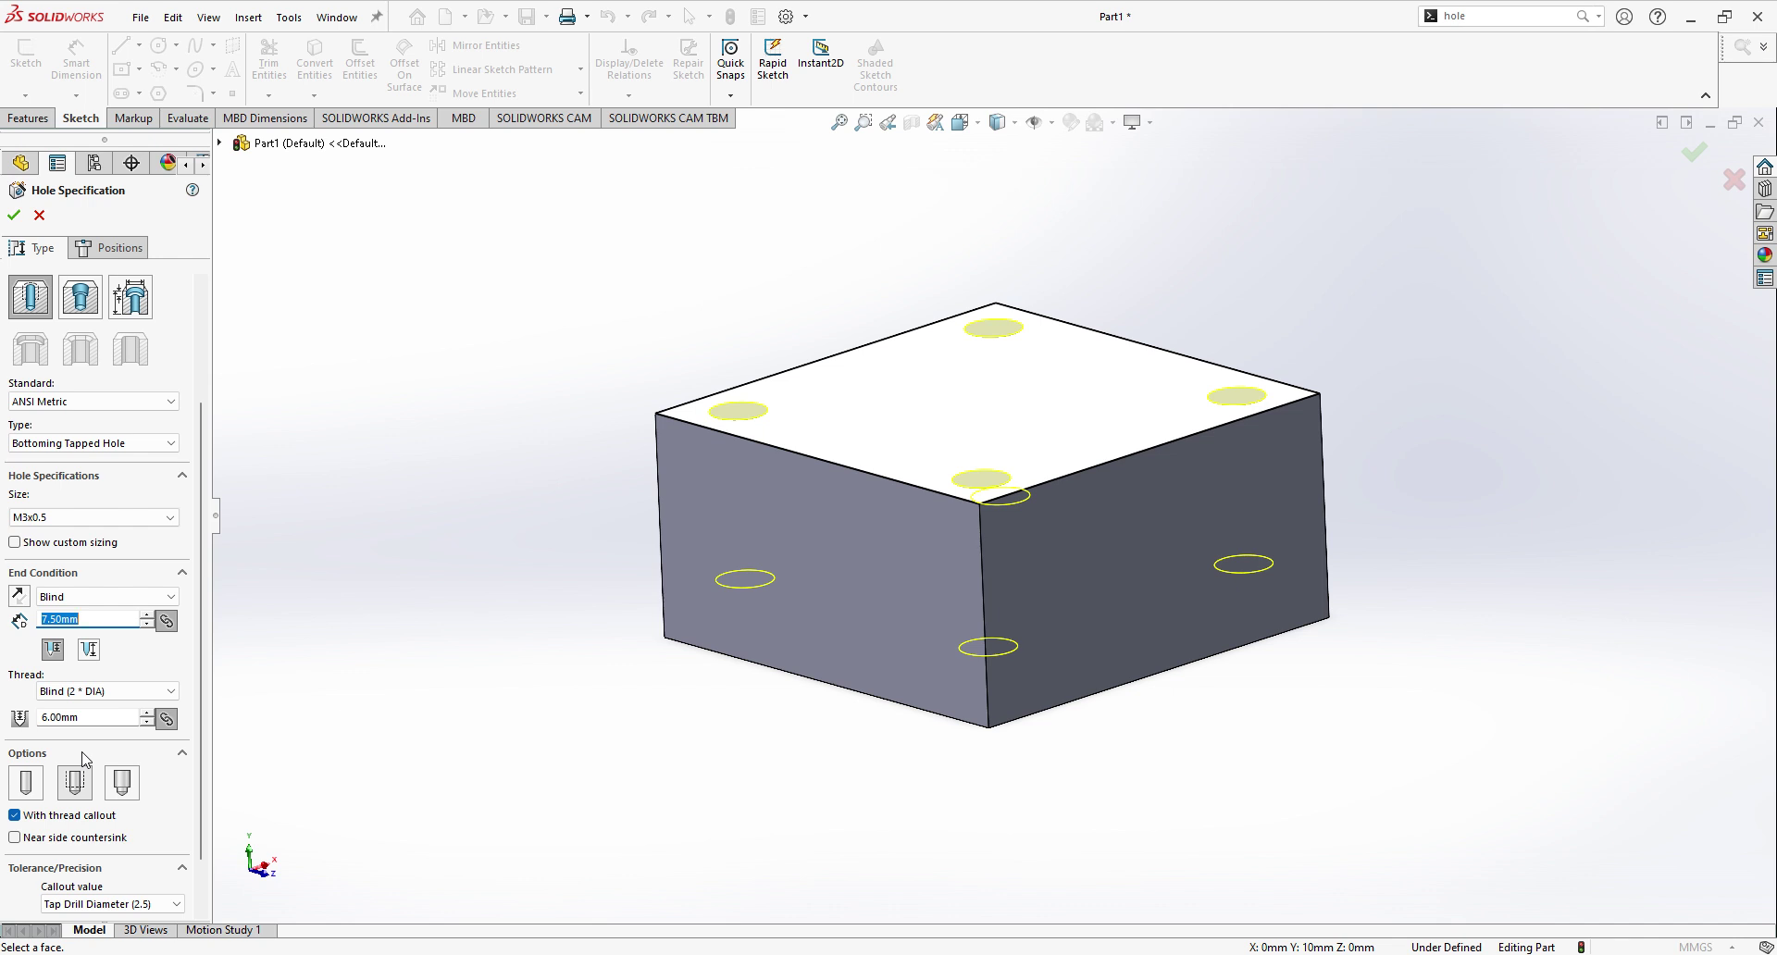
text(8)
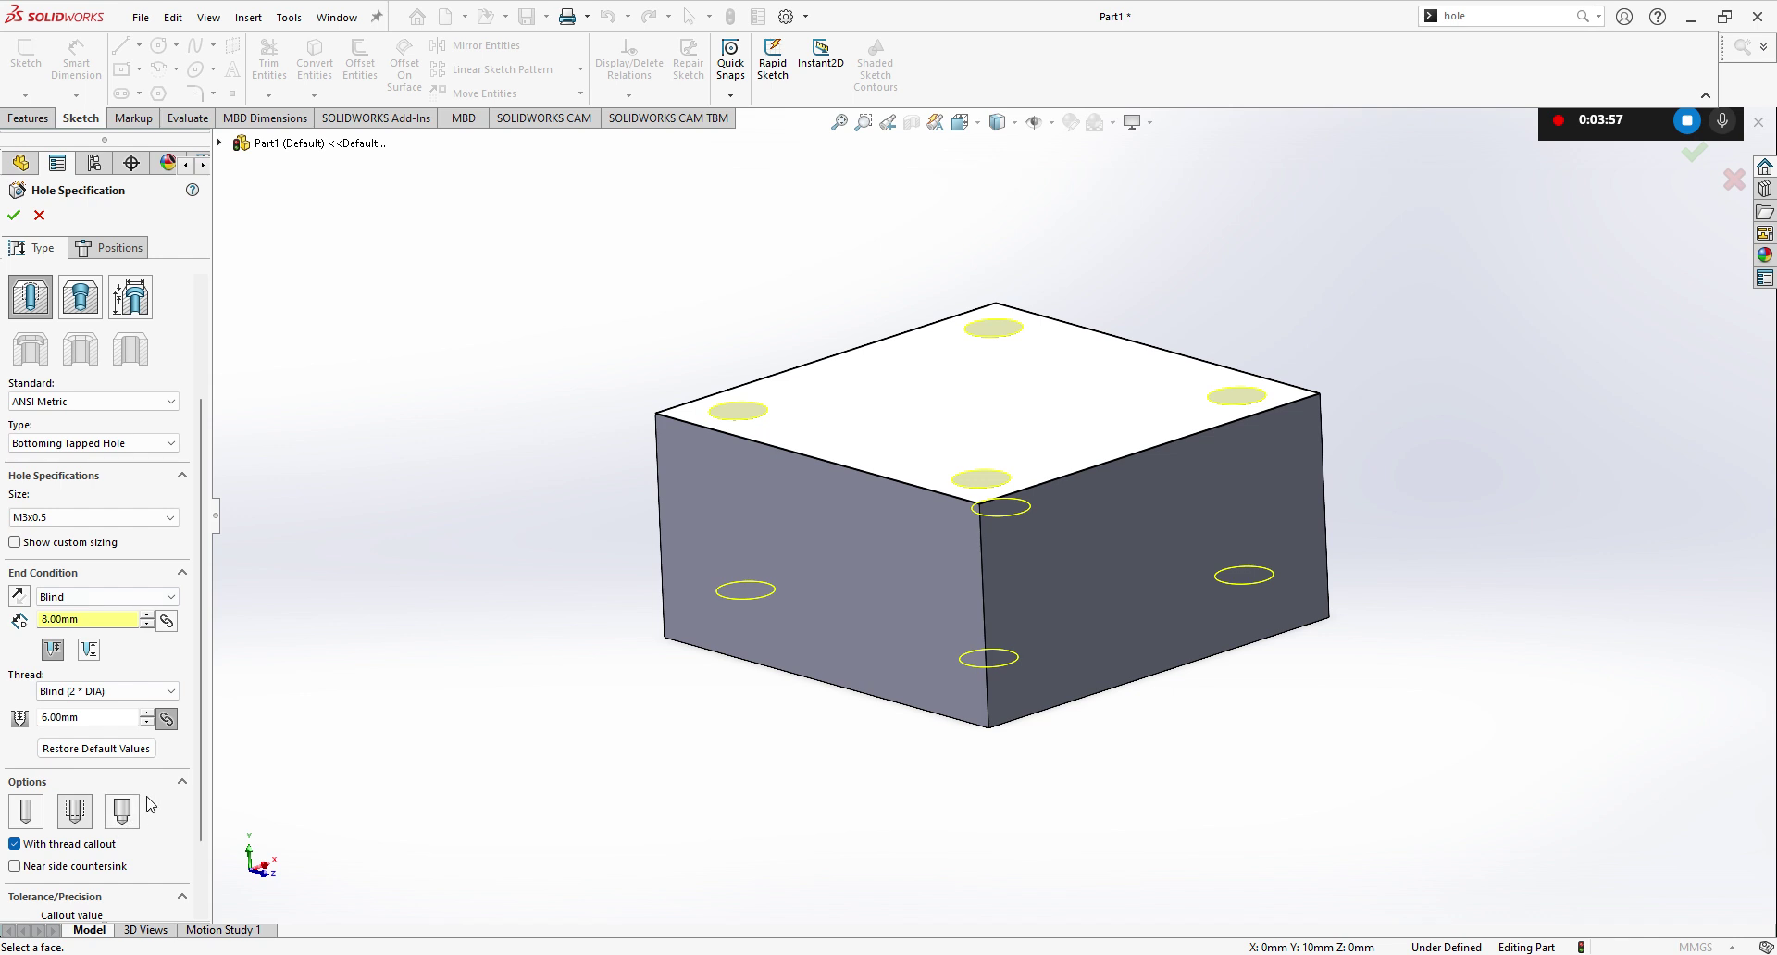
Step: Review the hole's options and tolerance settings and set the tapped hole size to M1.2x0.25
scroll(170, 827, down, 2)
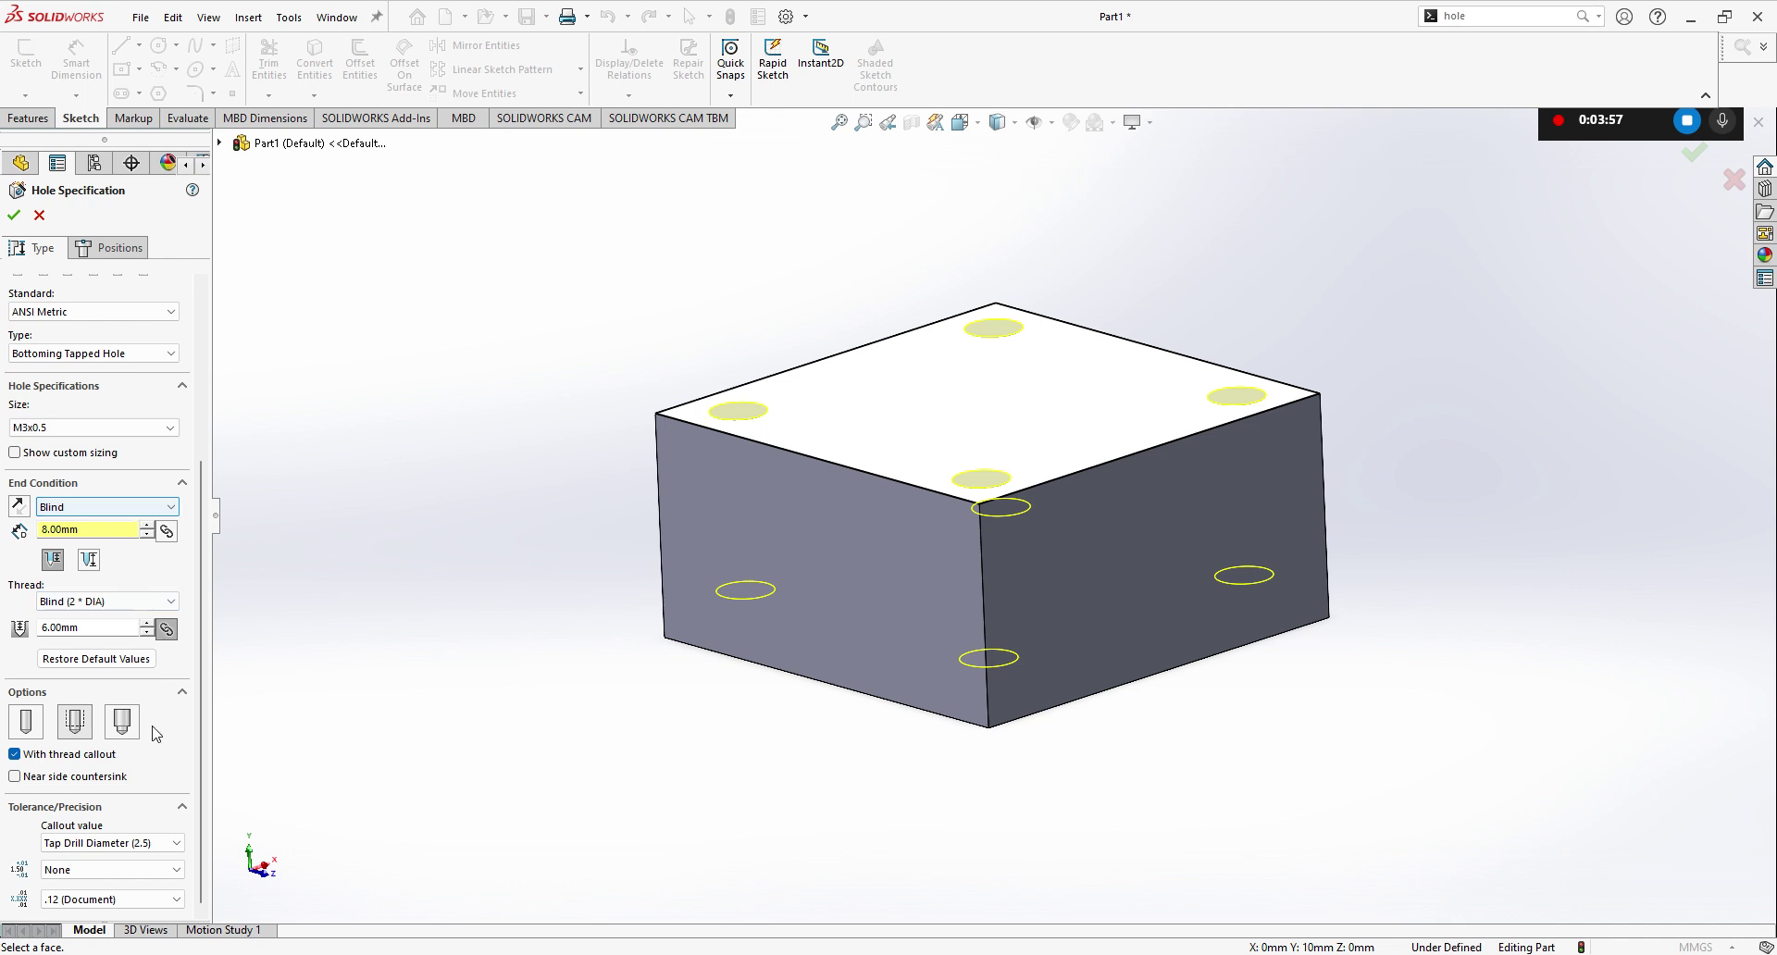
click(182, 693)
click(182, 776)
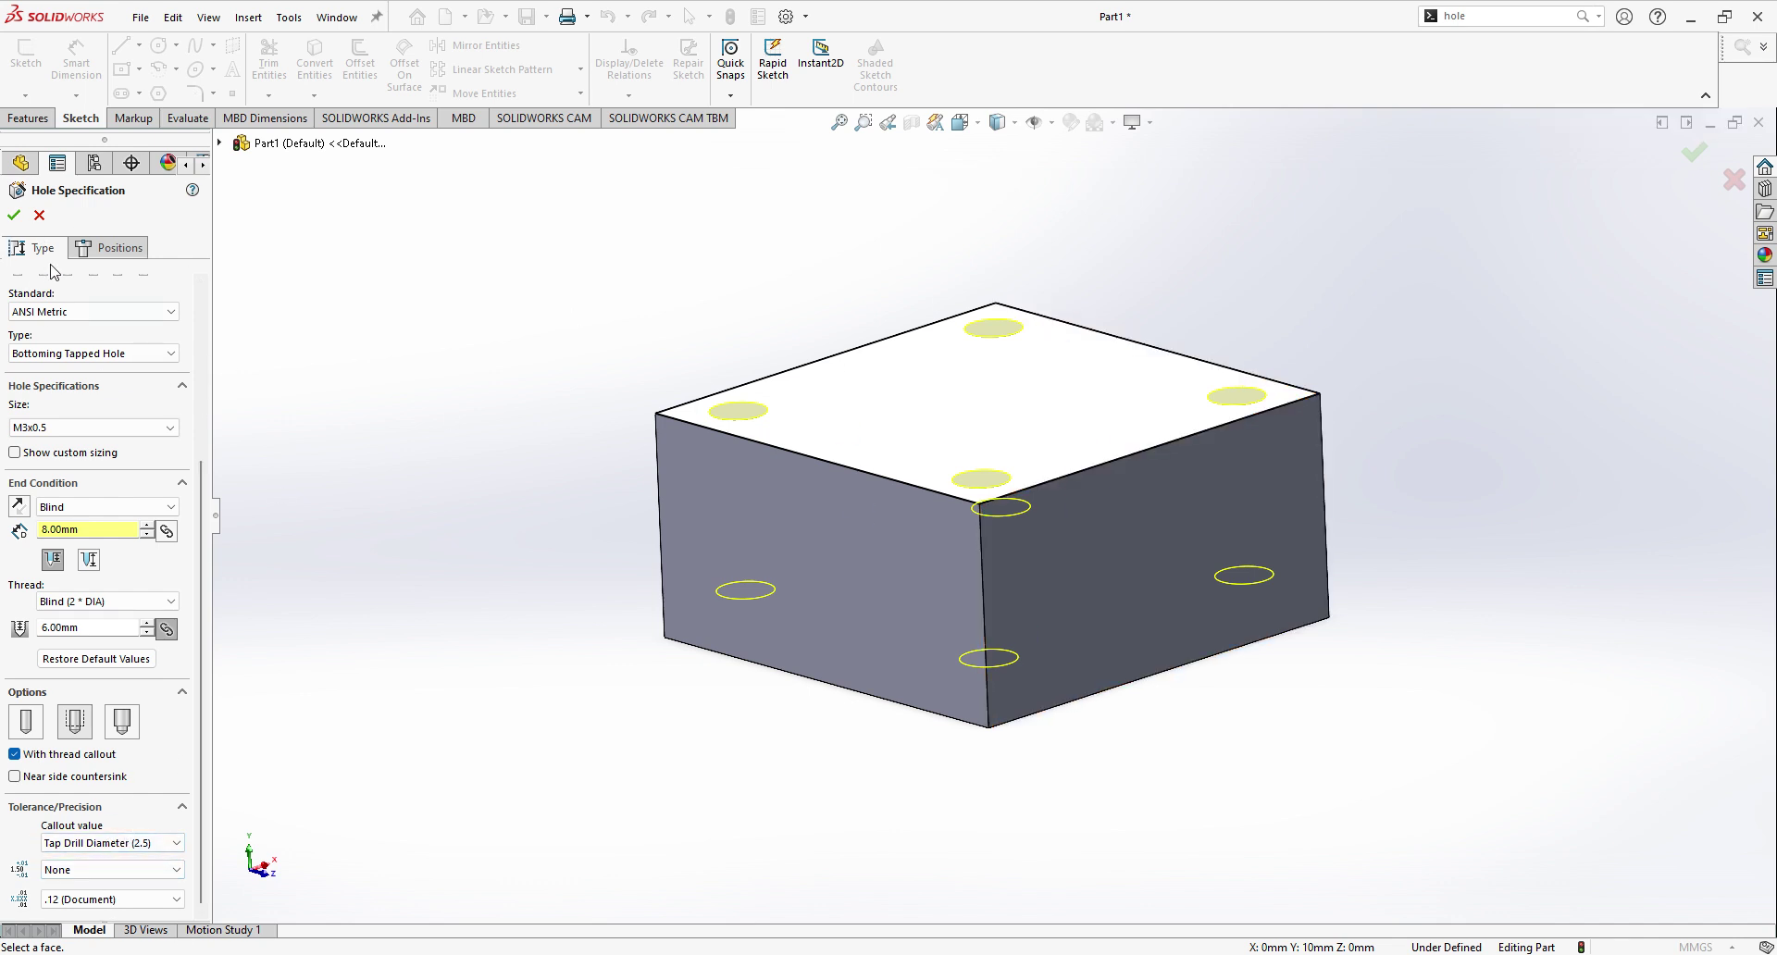
scroll(106, 566, up, 5)
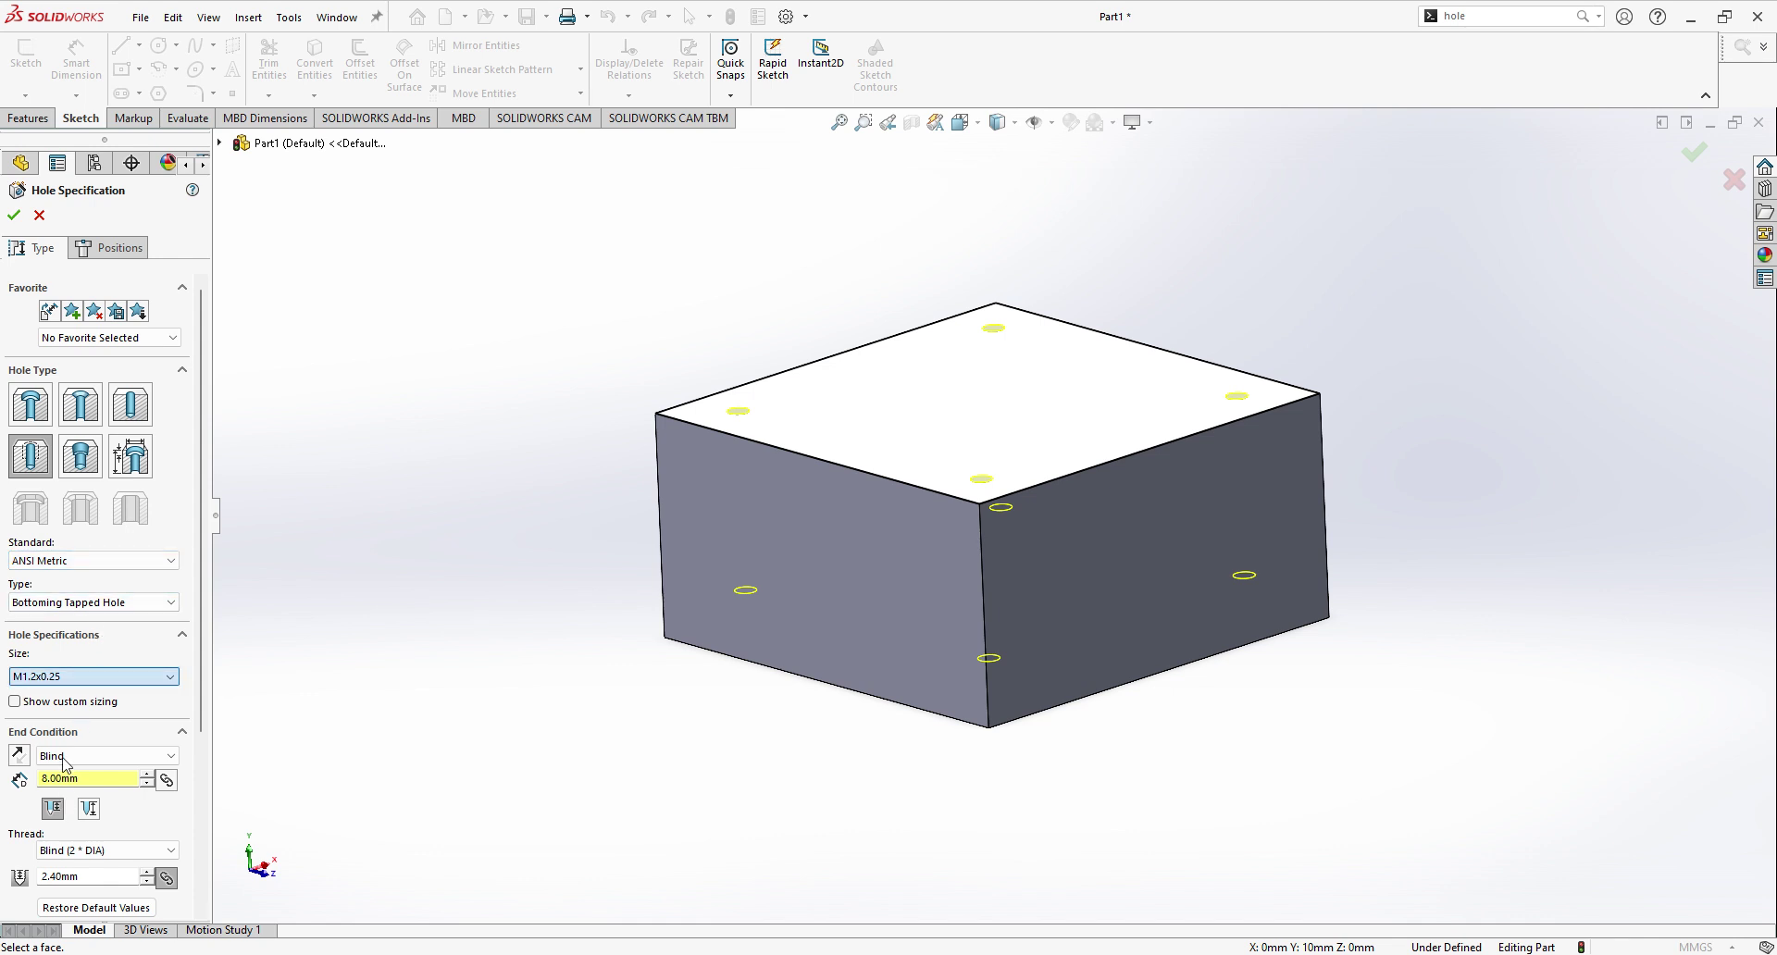
Step: Set the tapped hole size to M3x0.5 and create the four blind holes
click(64, 797)
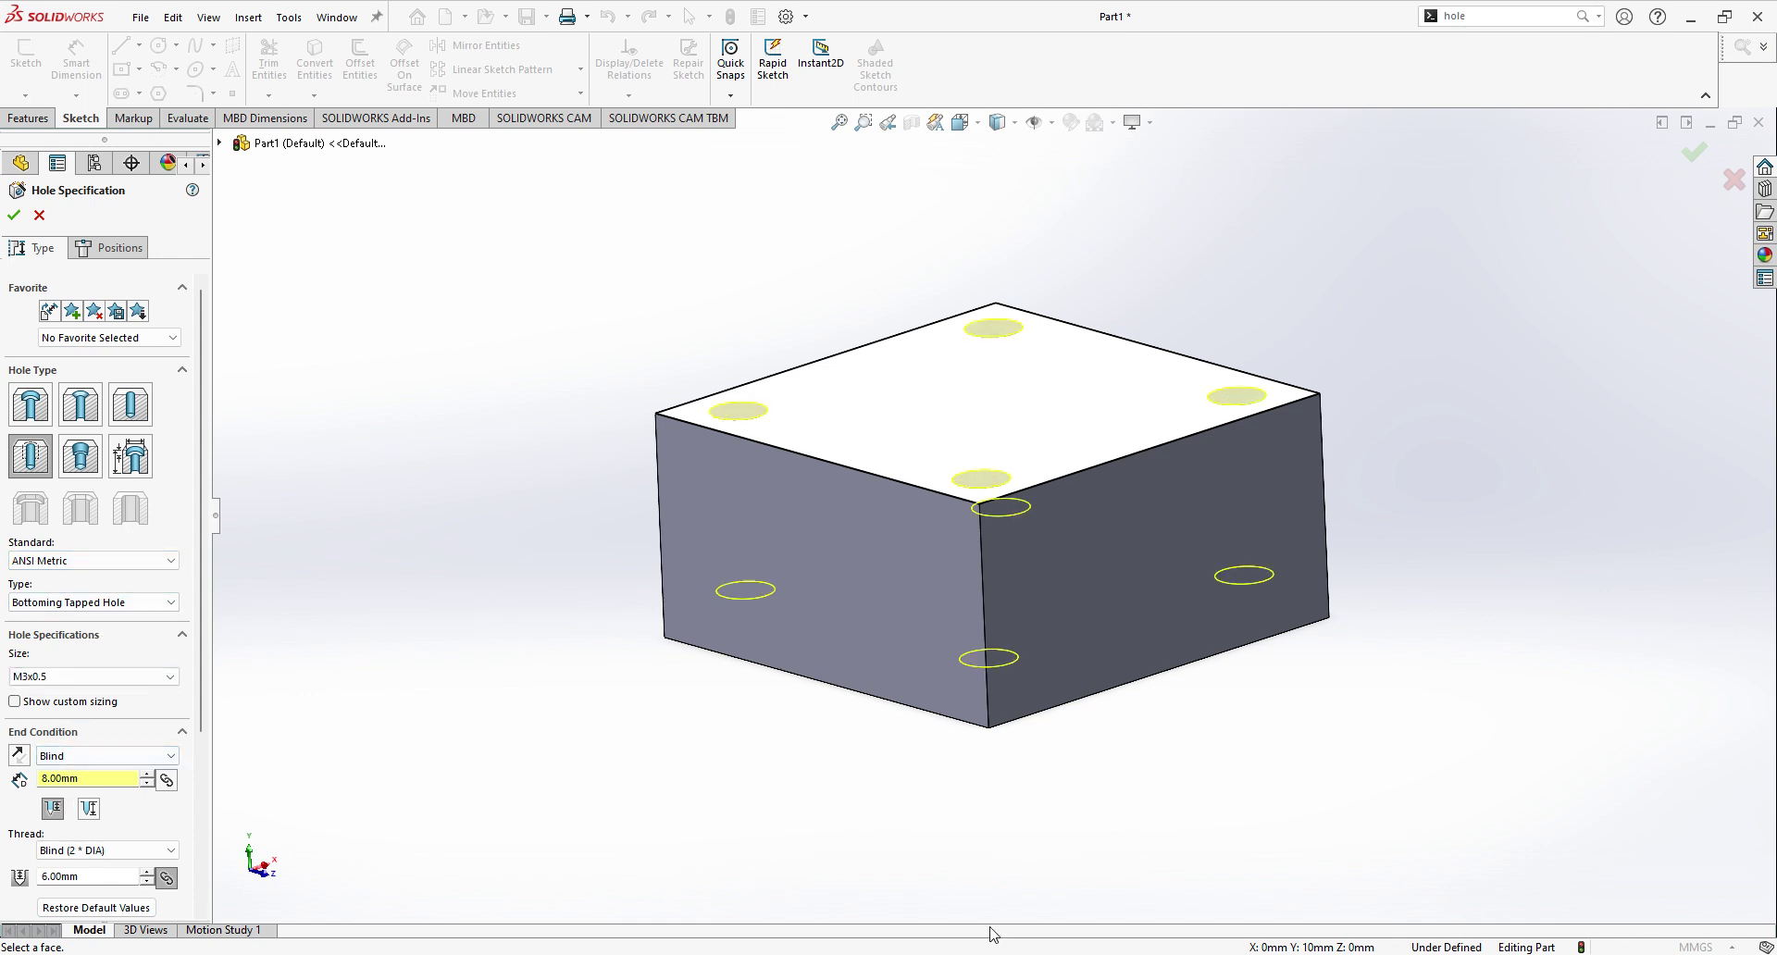
click(14, 214)
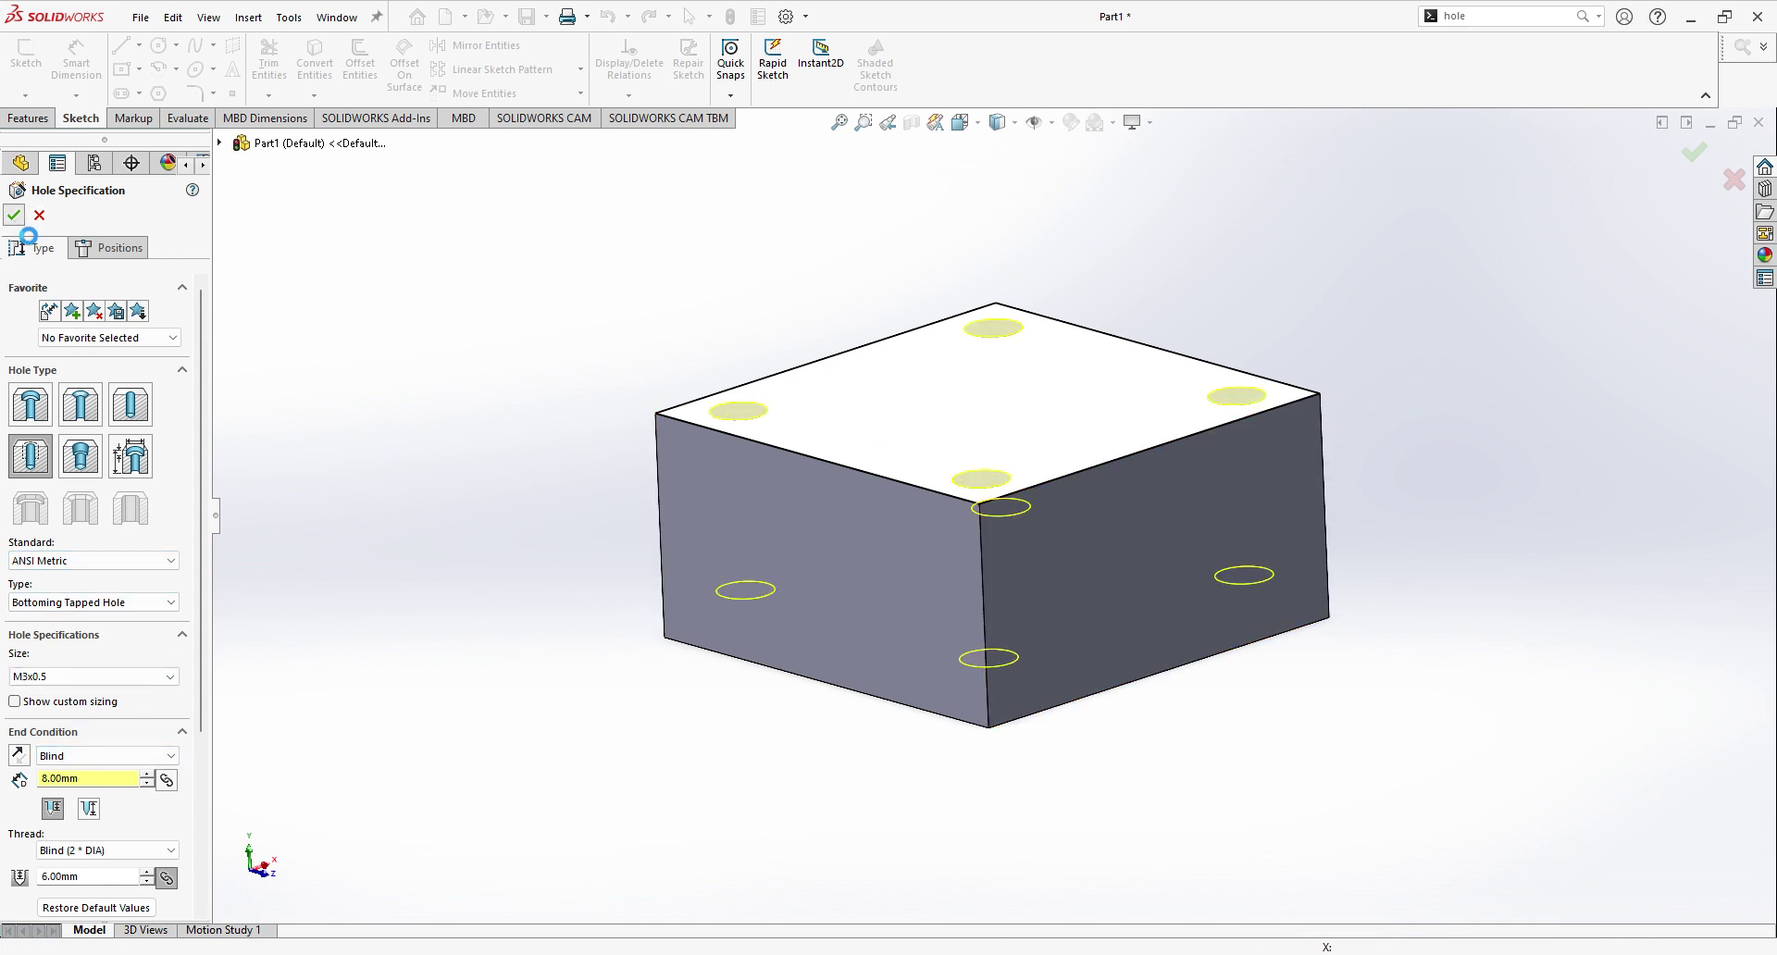
Step: Examine the four tapped holes and their thread outlines on the block's top face from several angles
middle_drag(1262, 682, 1043, 746)
scroll(830, 667, down, 5)
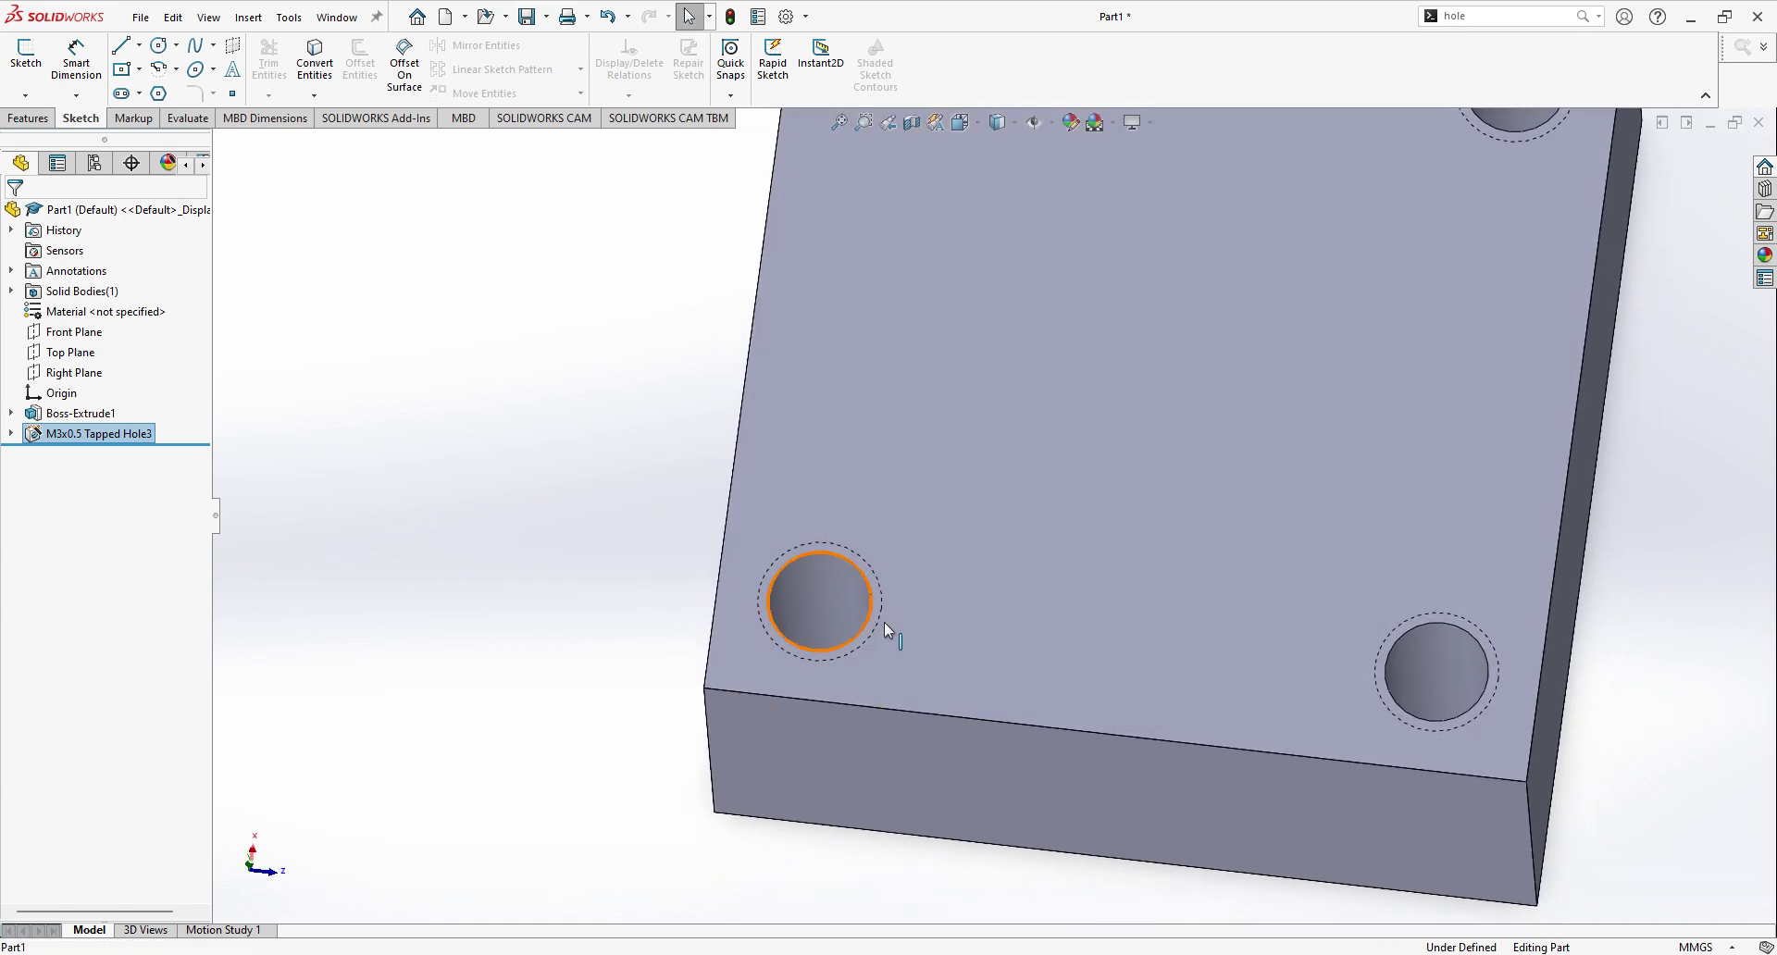
scroll(995, 516, up, 3)
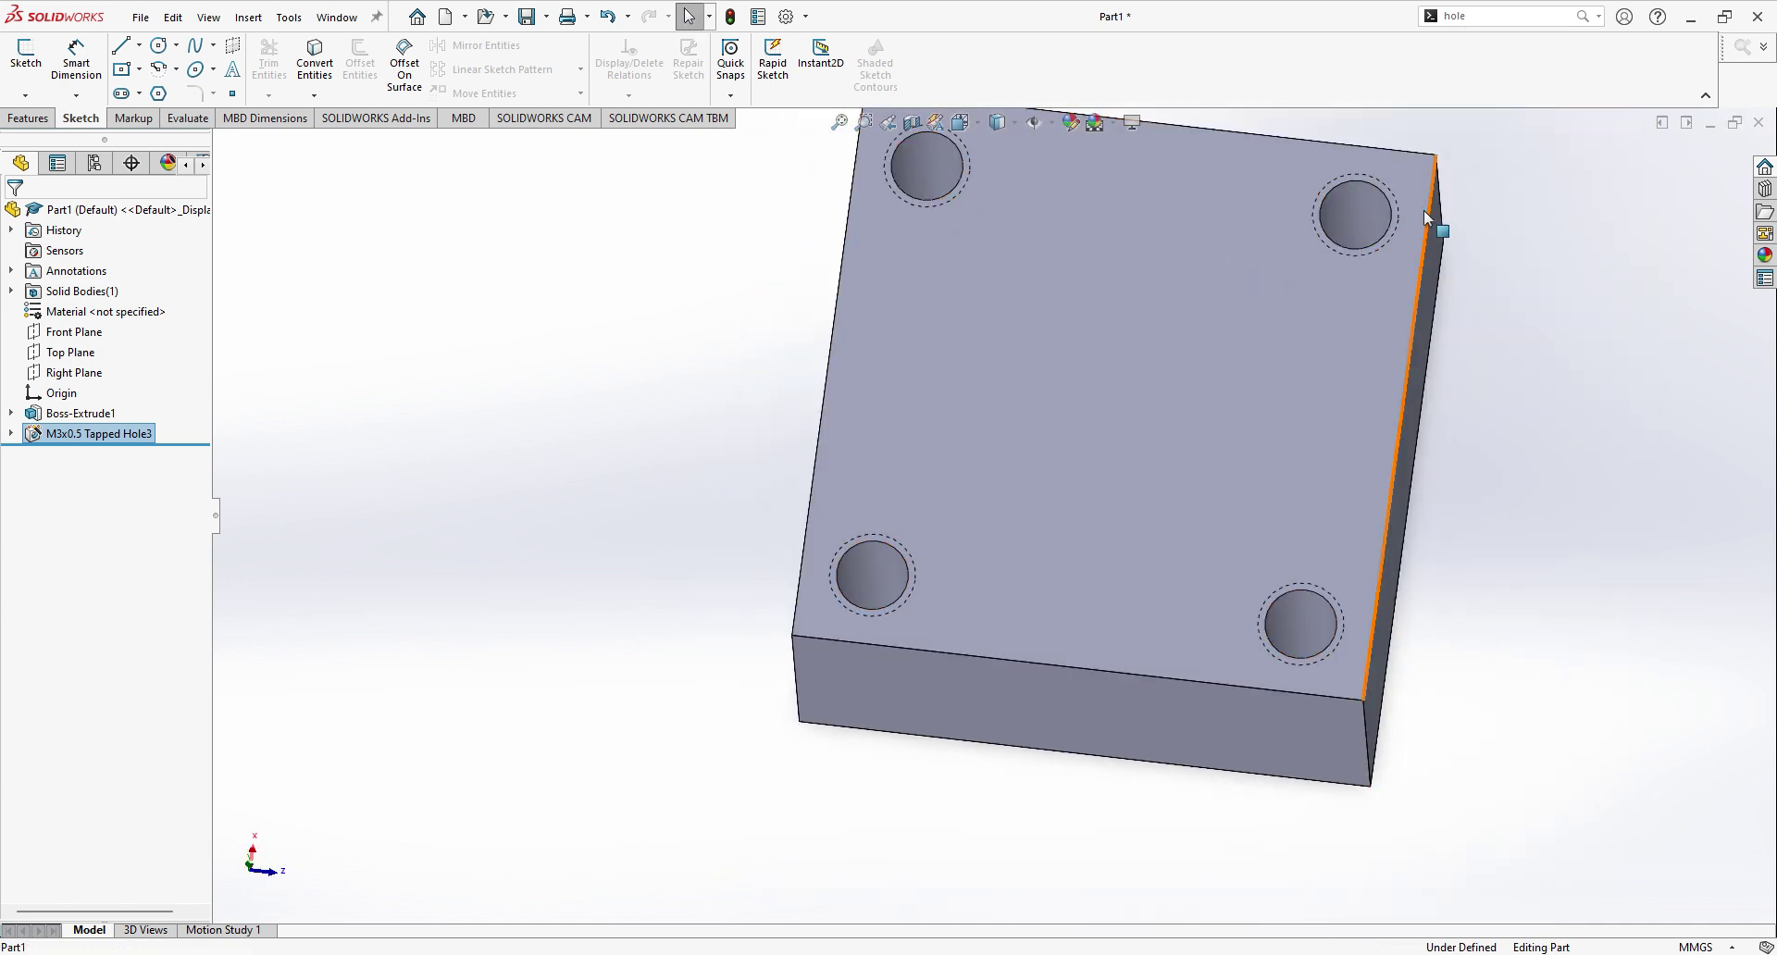
scroll(981, 689, down, 3)
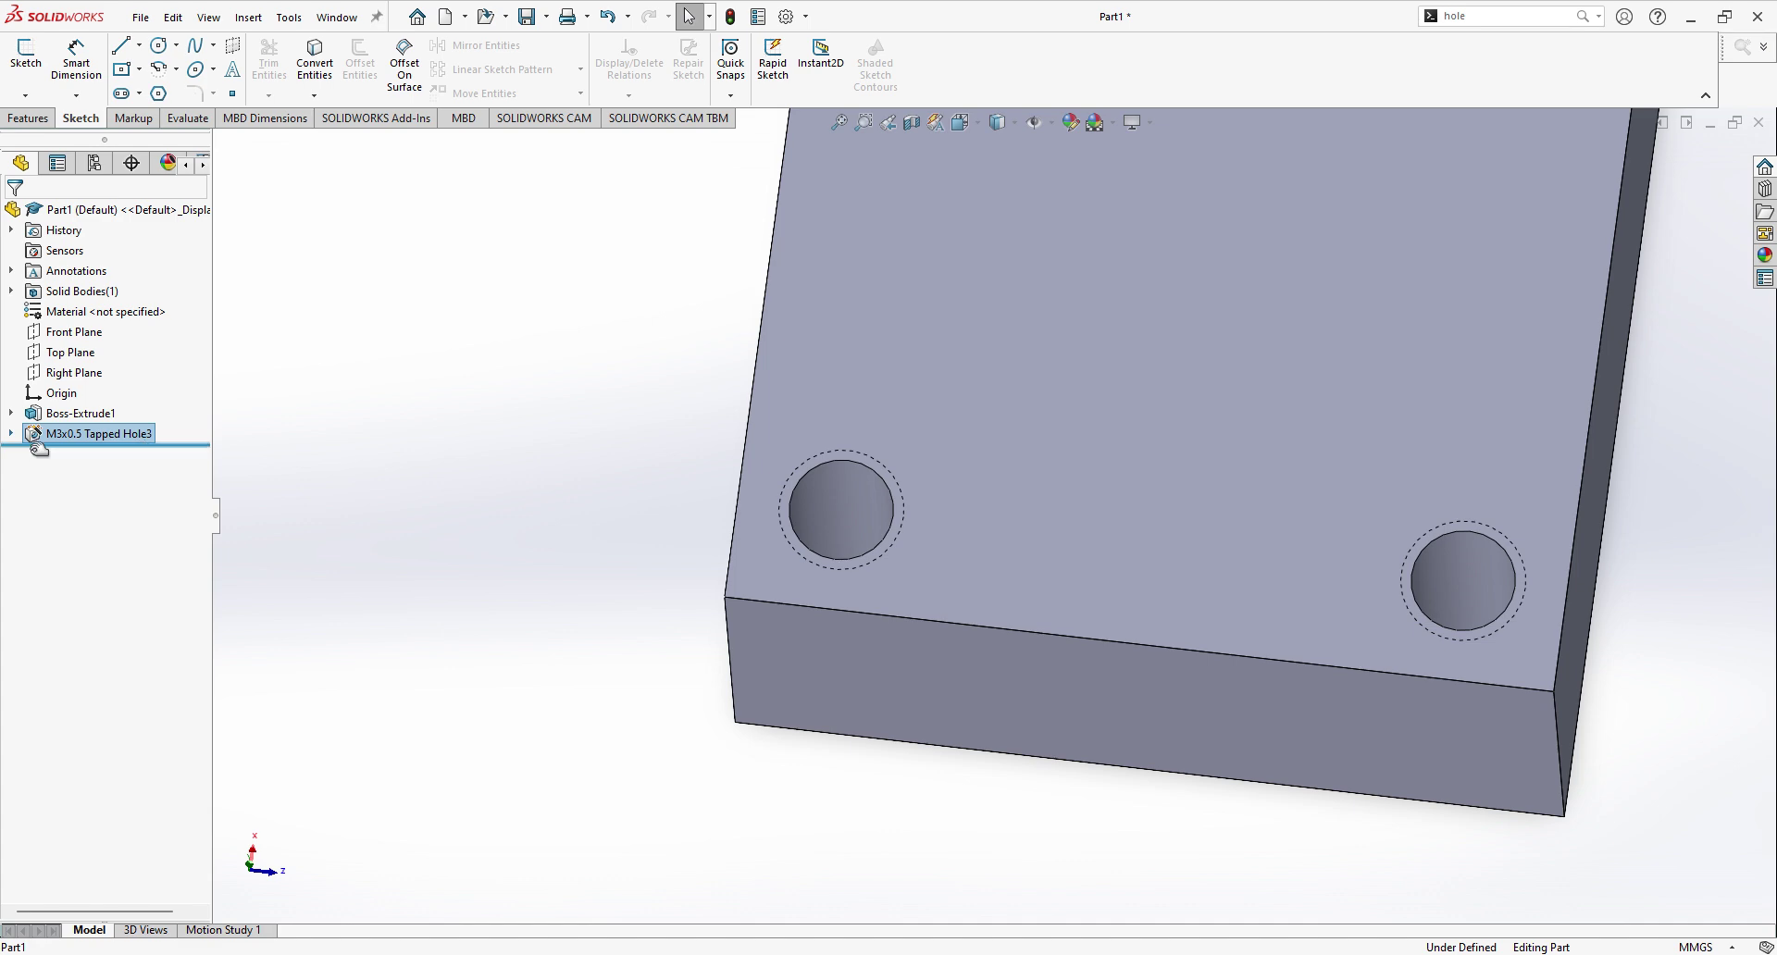
scroll(1163, 580, up, 1)
middle_drag(1162, 581, 1046, 444)
key(space)
click(884, 673)
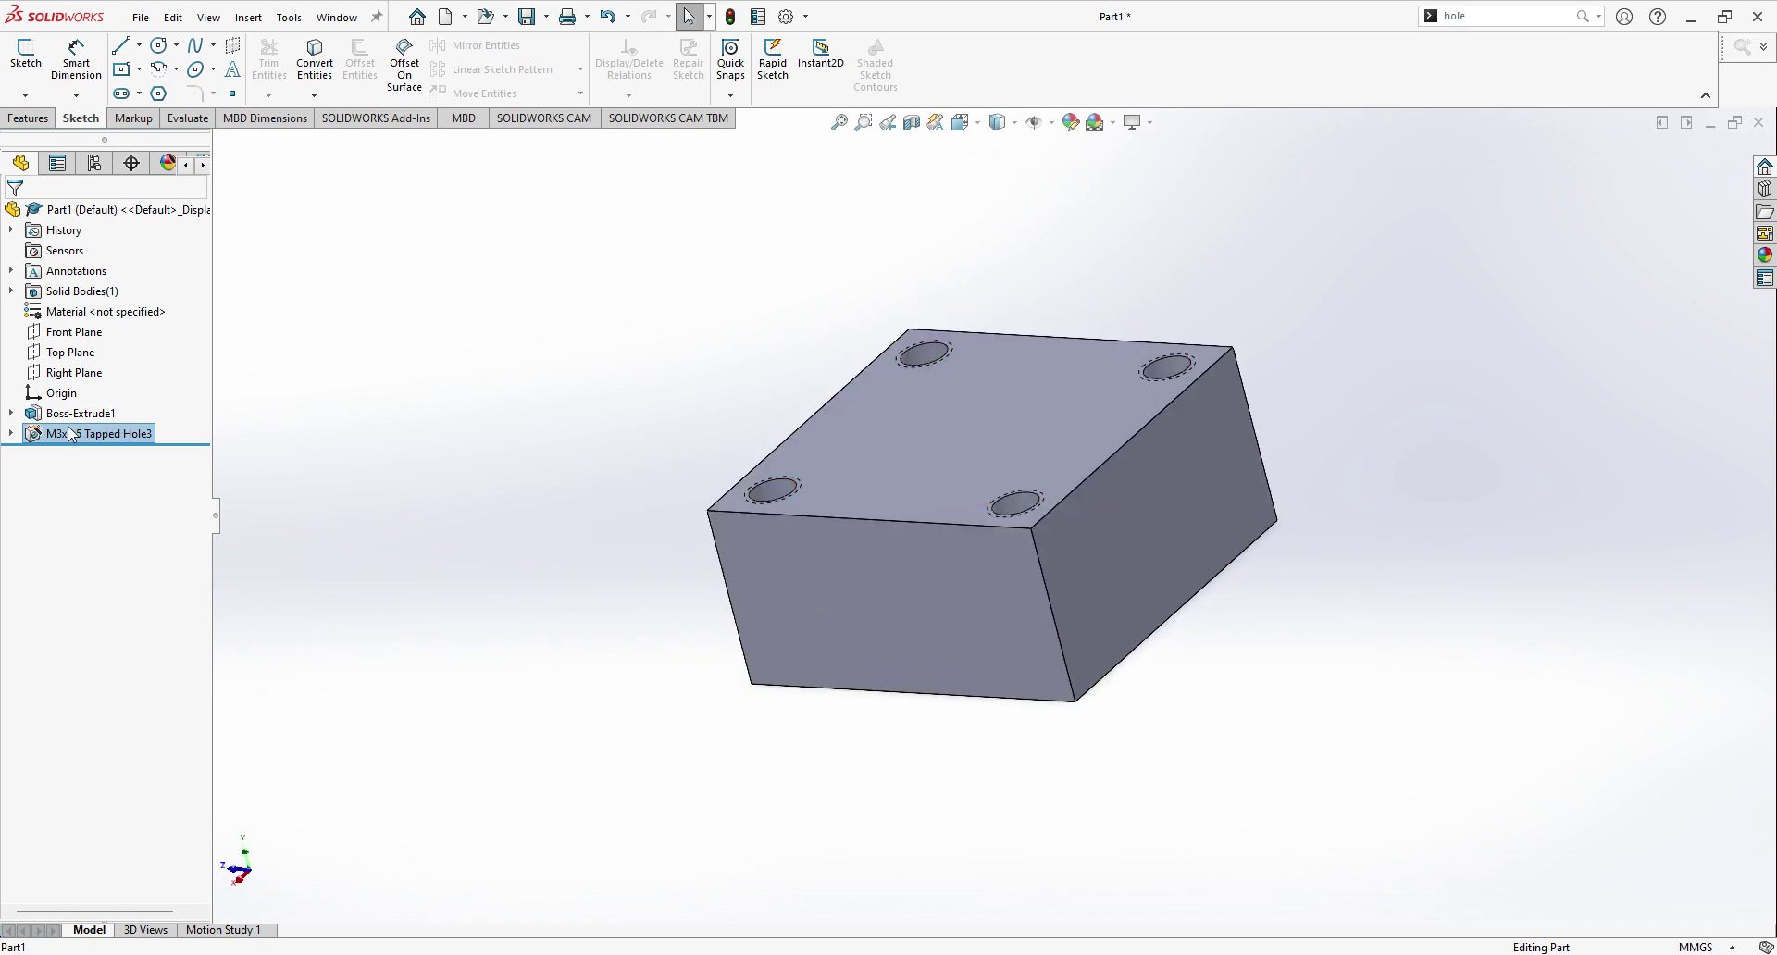
mouse_move(1002, 490)
middle_down()
mouse_move(1163, 486)
mouse_move(976, 475)
middle_up()
scroll(975, 475, down, 3)
middle_drag(1167, 488, 583, 491)
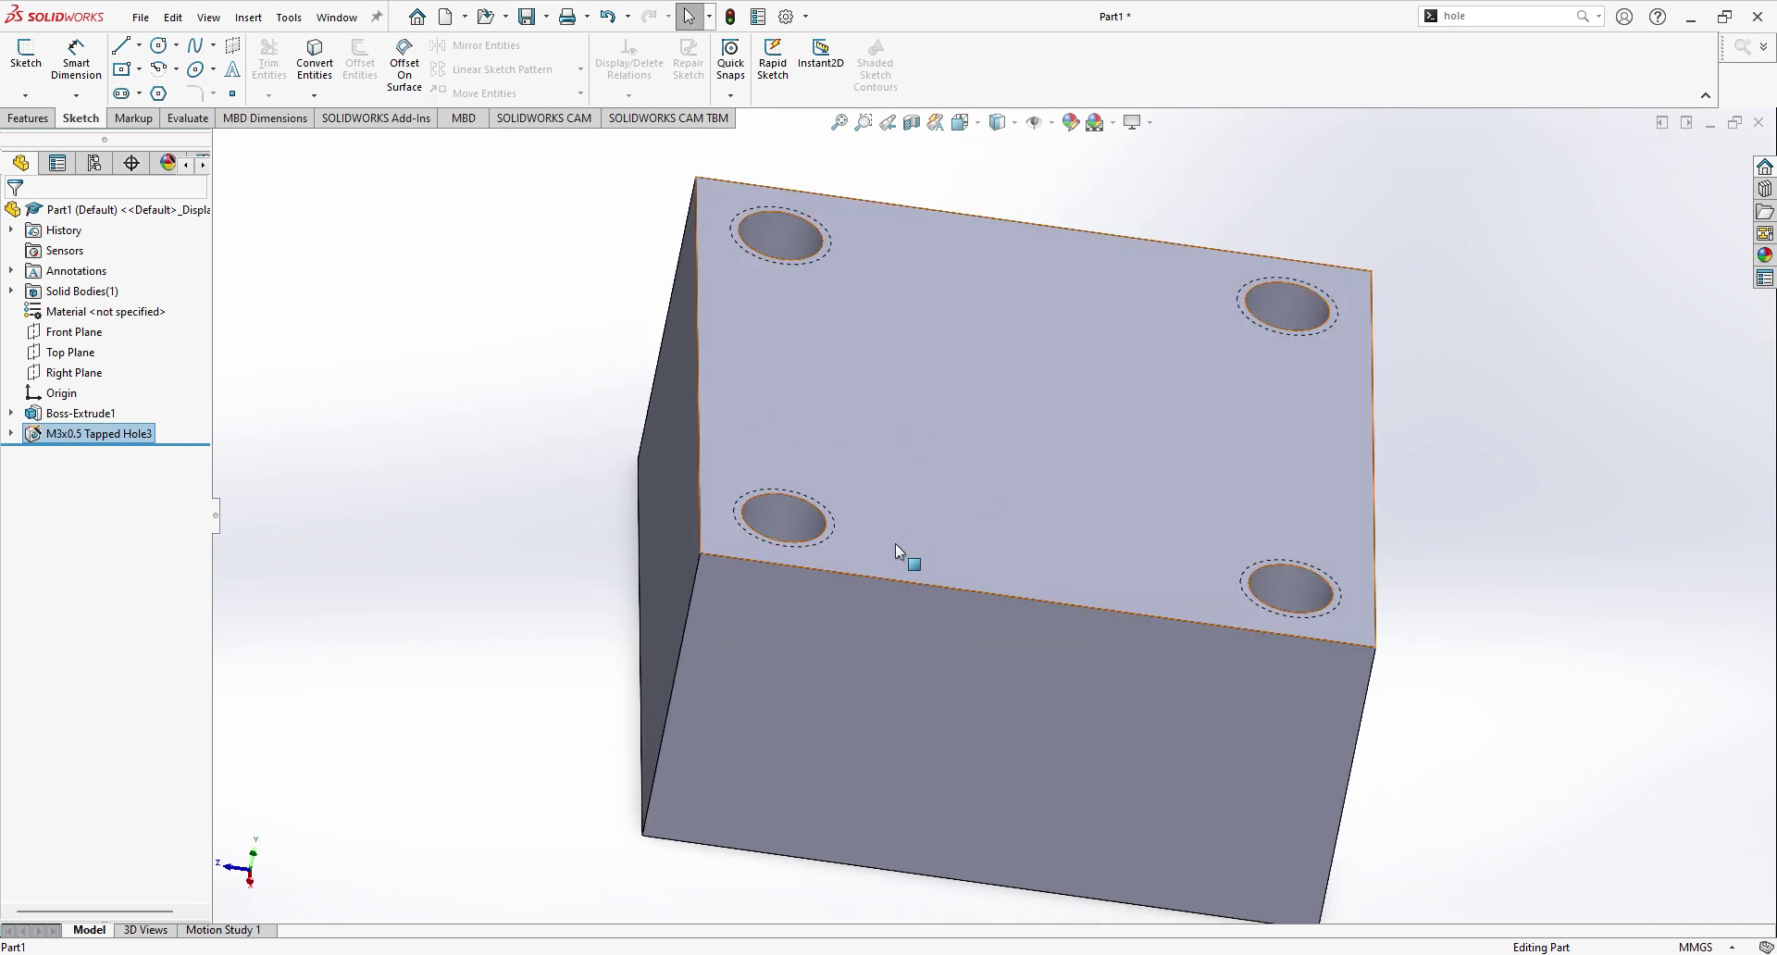
key(f)
Step: Reopen the tapped hole feature for editing and set its size to M5x0.8
click(116, 433)
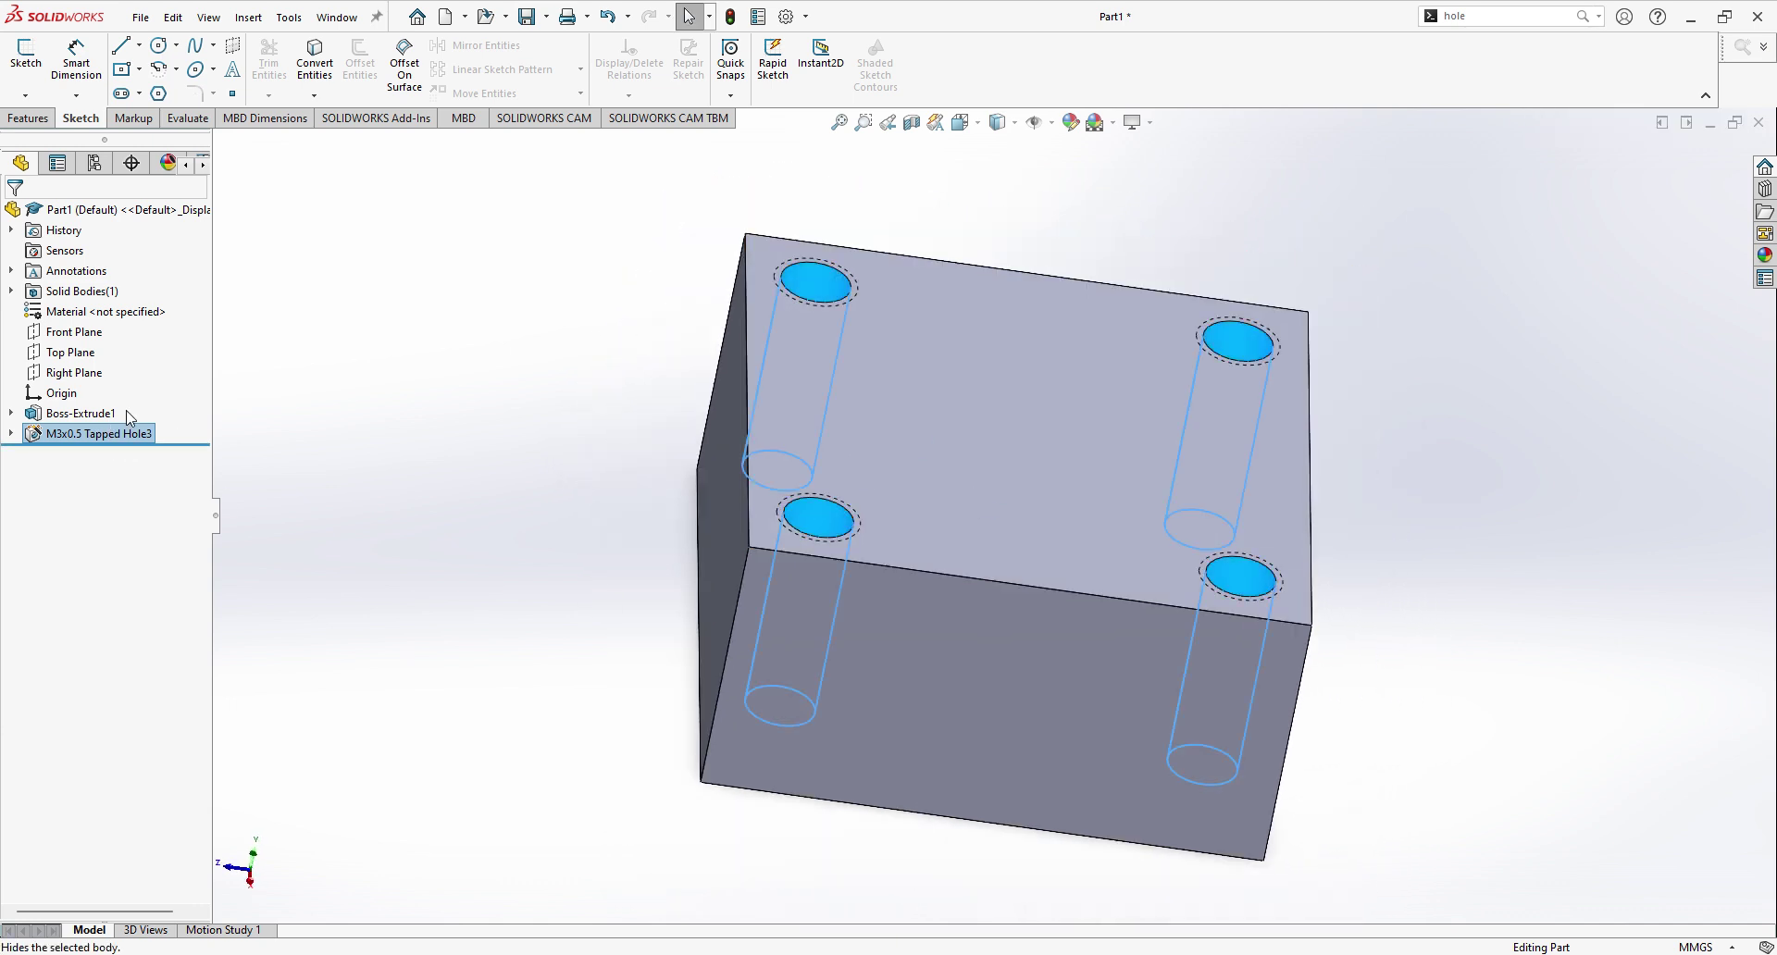
click(137, 387)
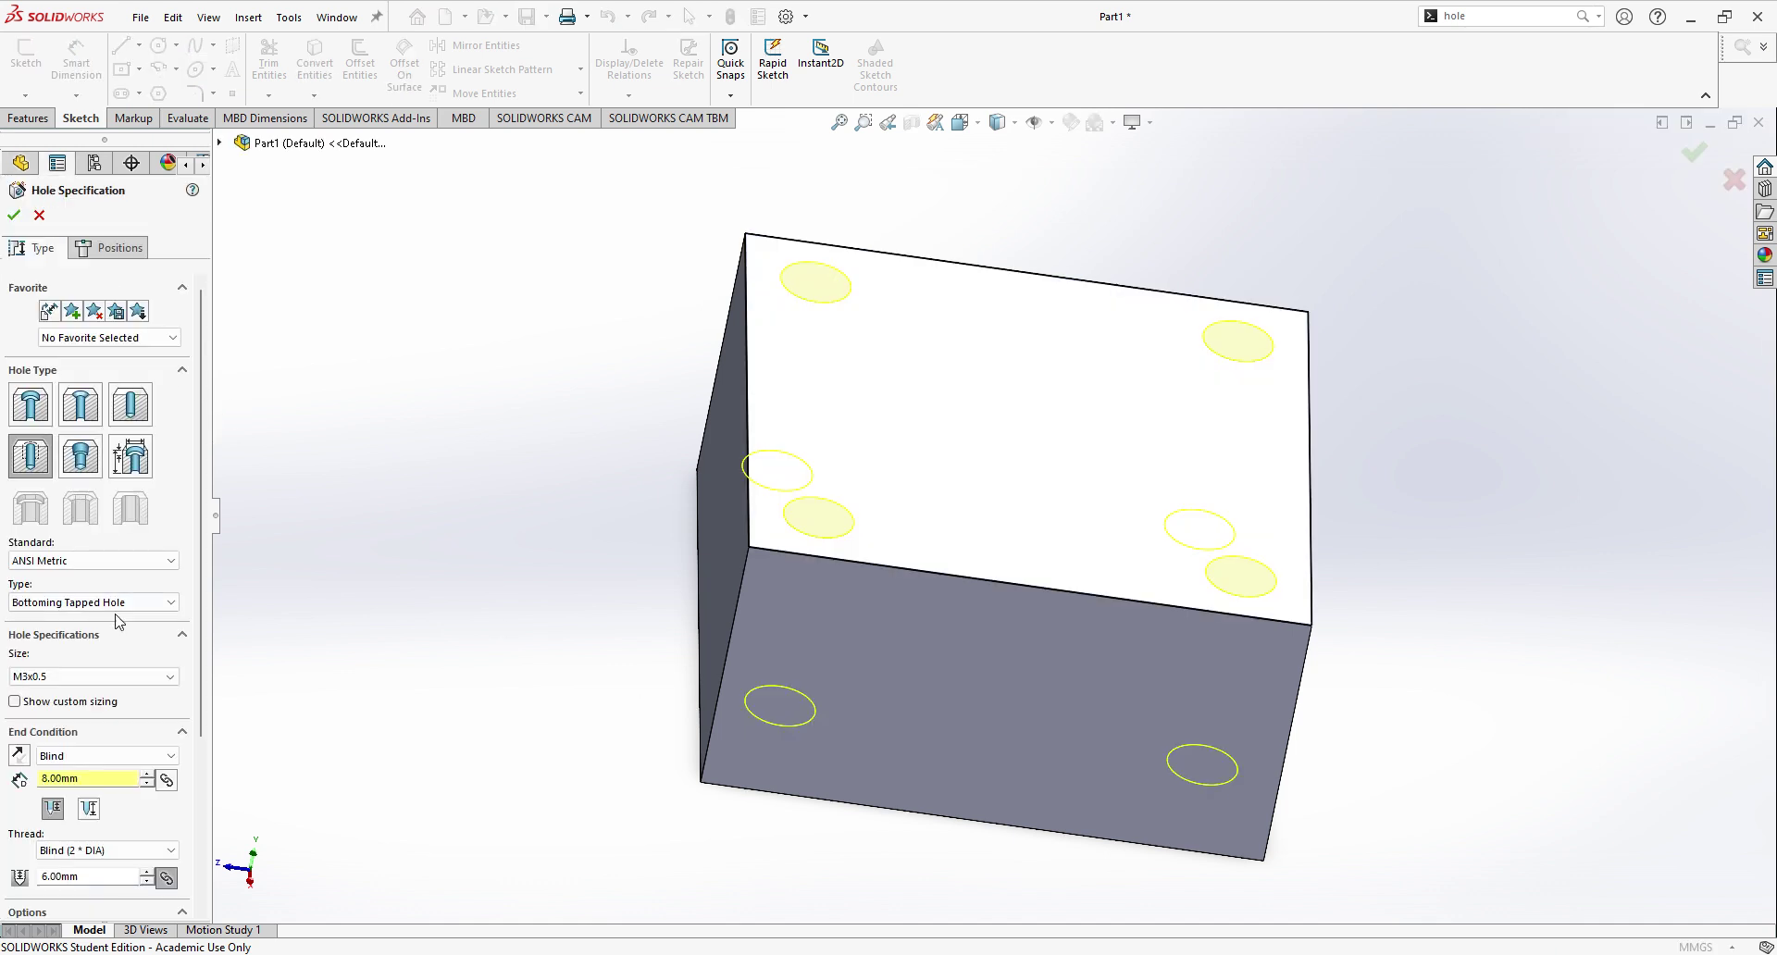
scroll(118, 680, down, 2)
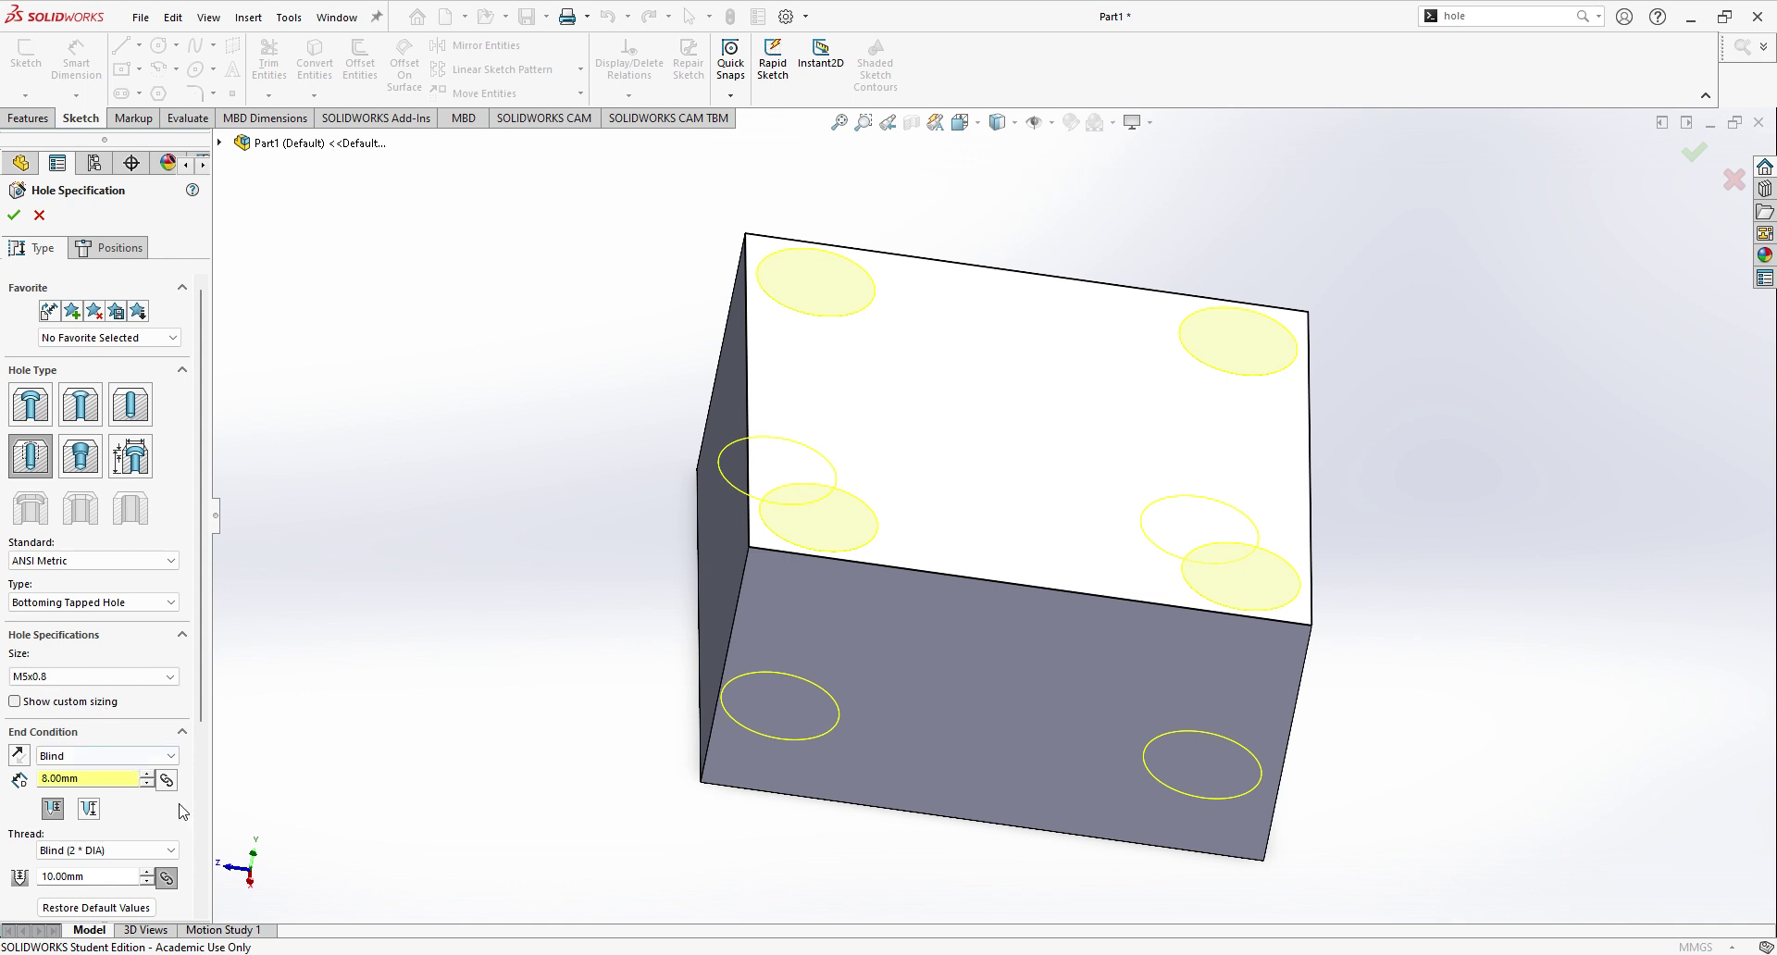
Step: Set the blind hole depth to 5 mm and apply the edited hole specification to the block
scroll(186, 819, down, 3)
click(120, 612)
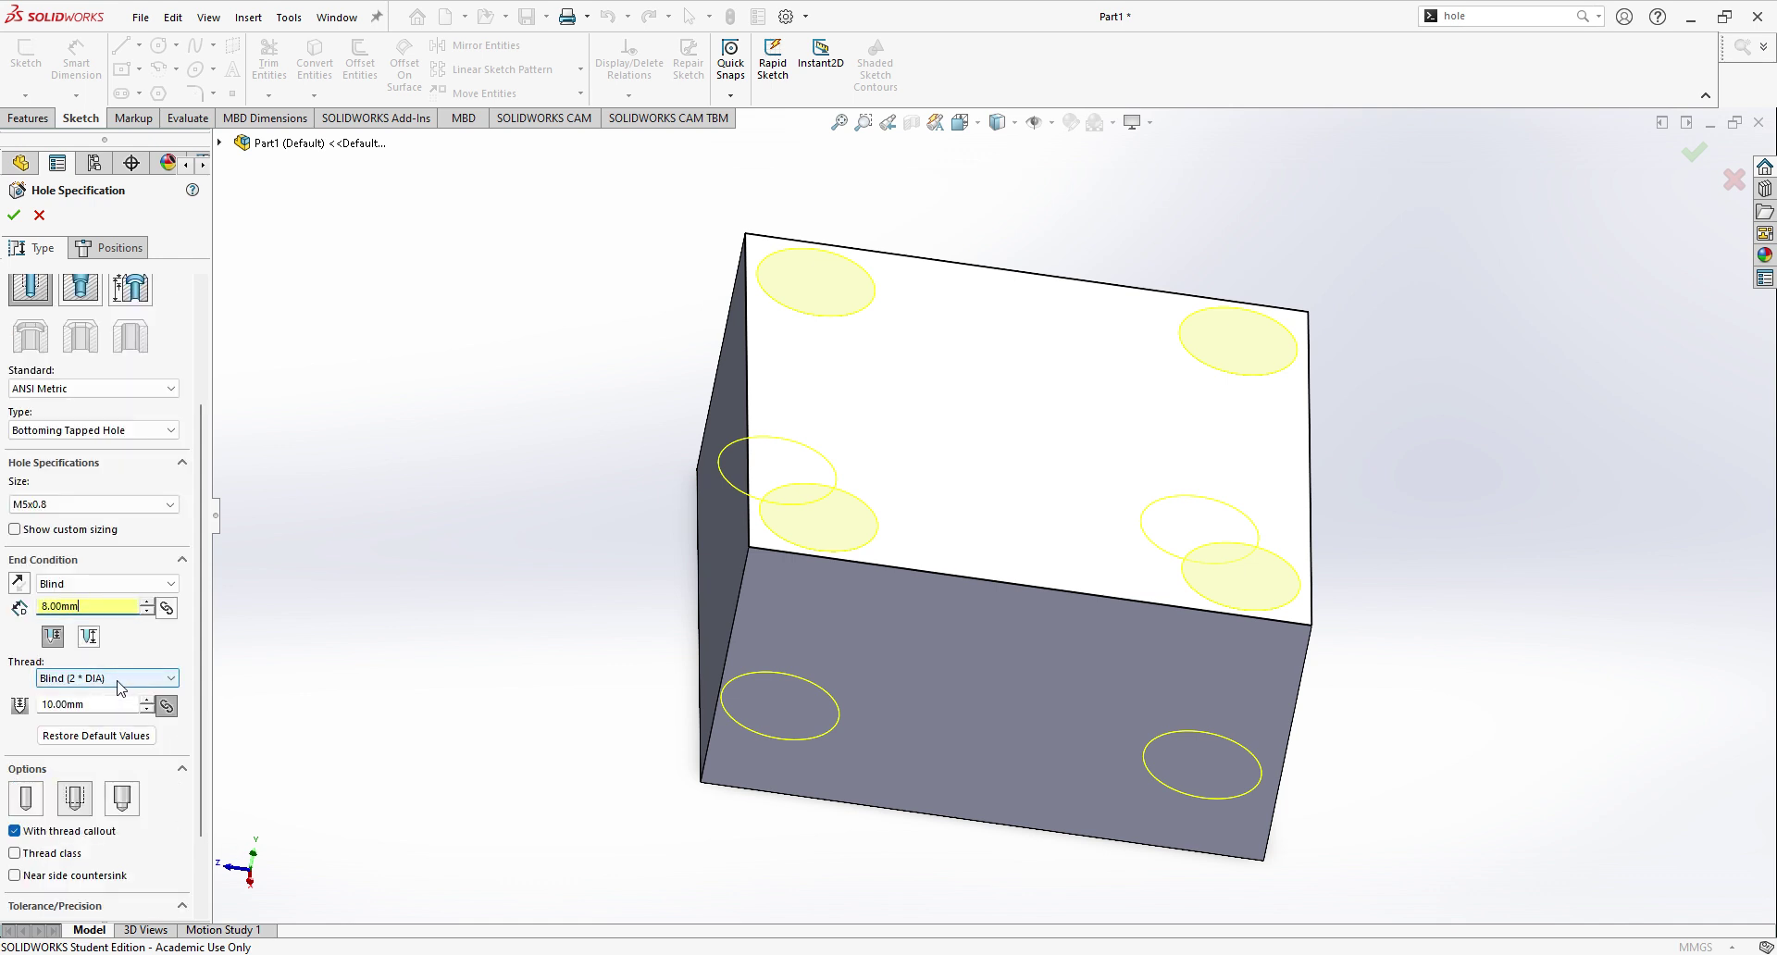
text(5)
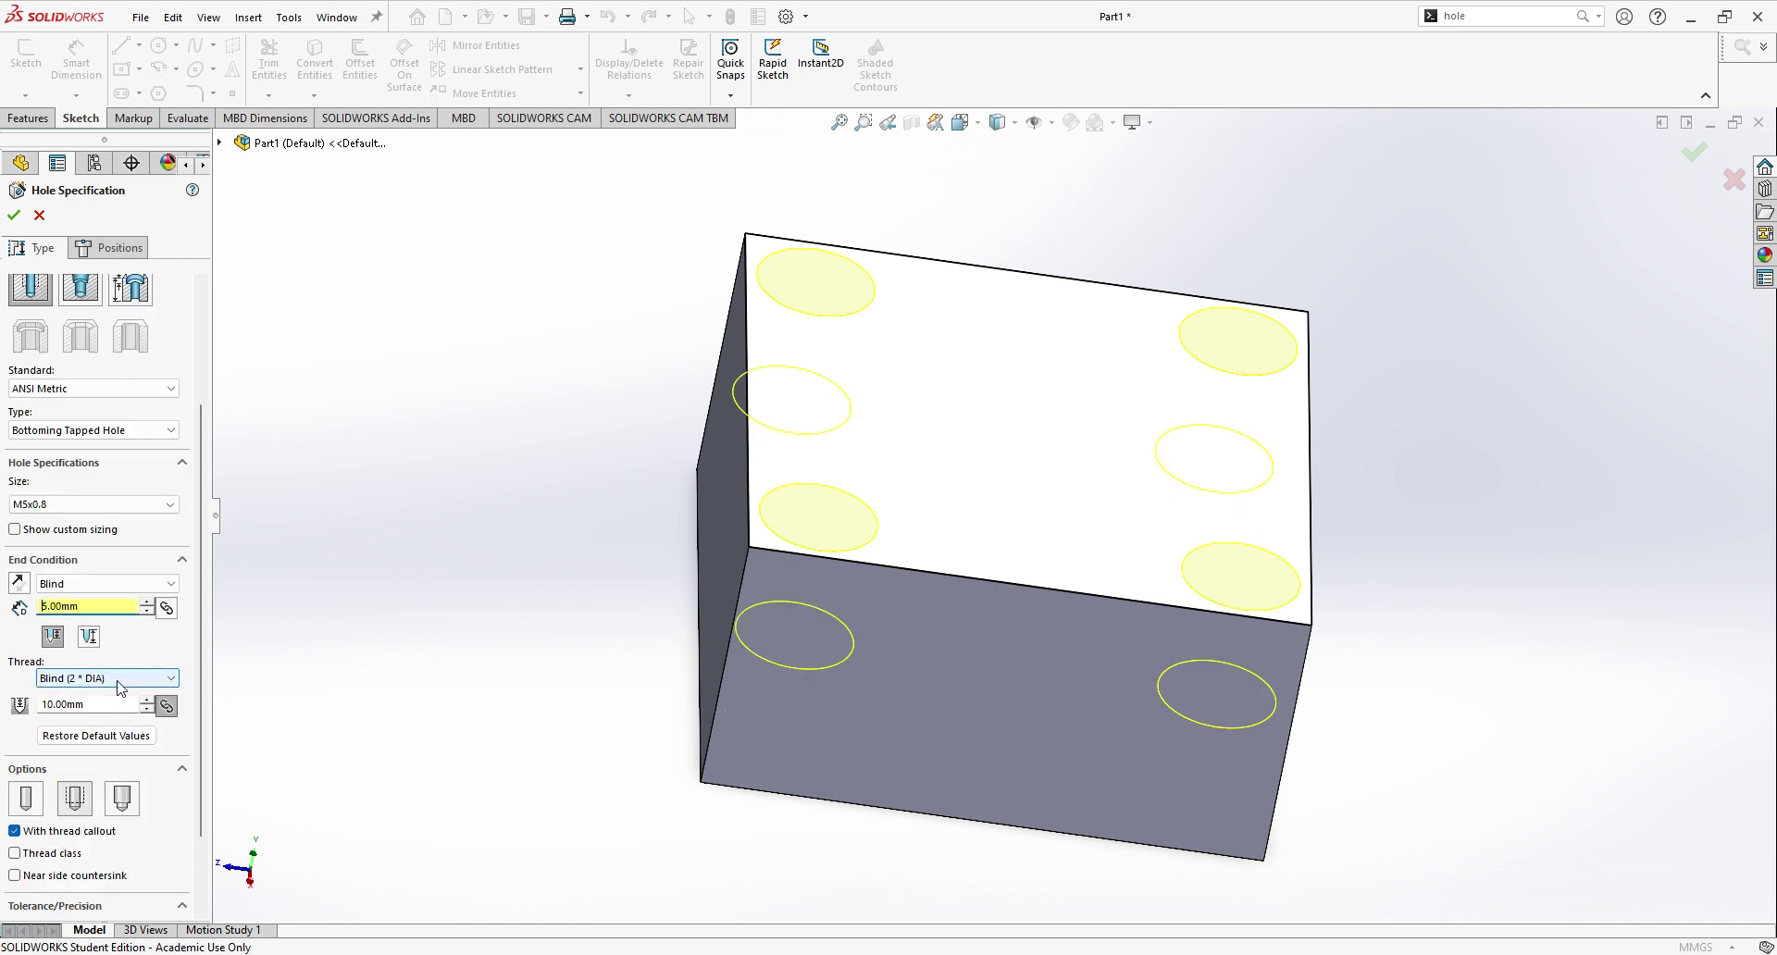
click(14, 215)
middle_drag(1157, 601, 1118, 485)
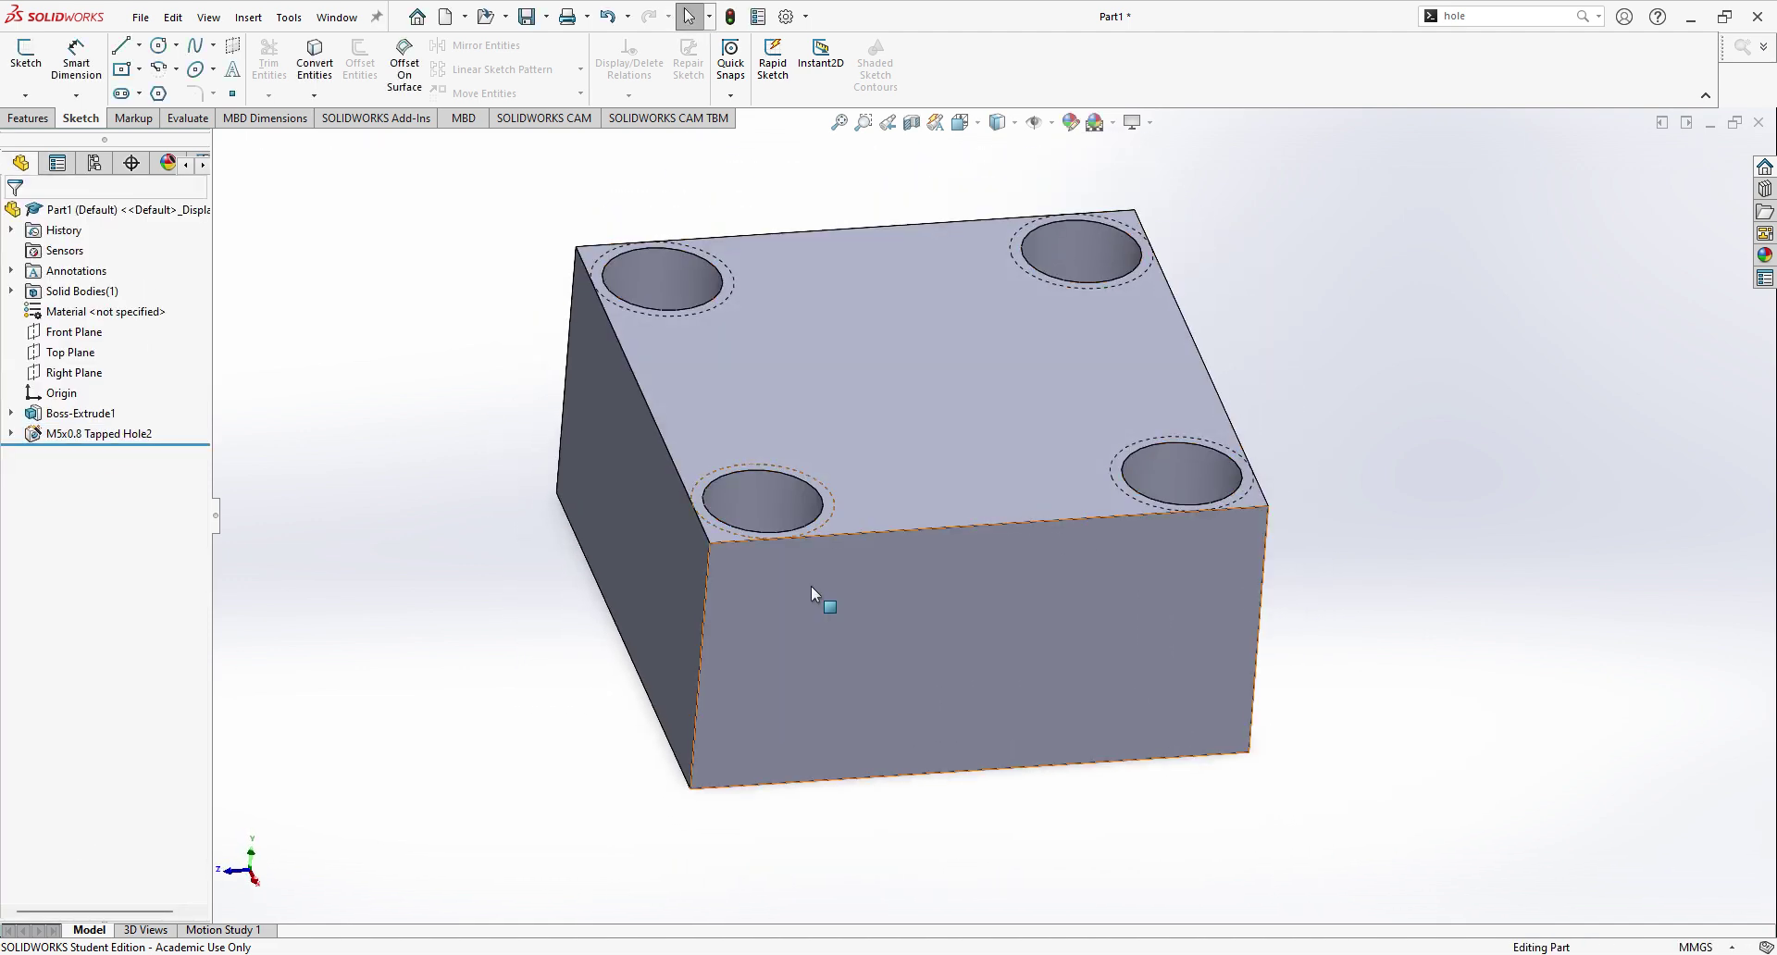